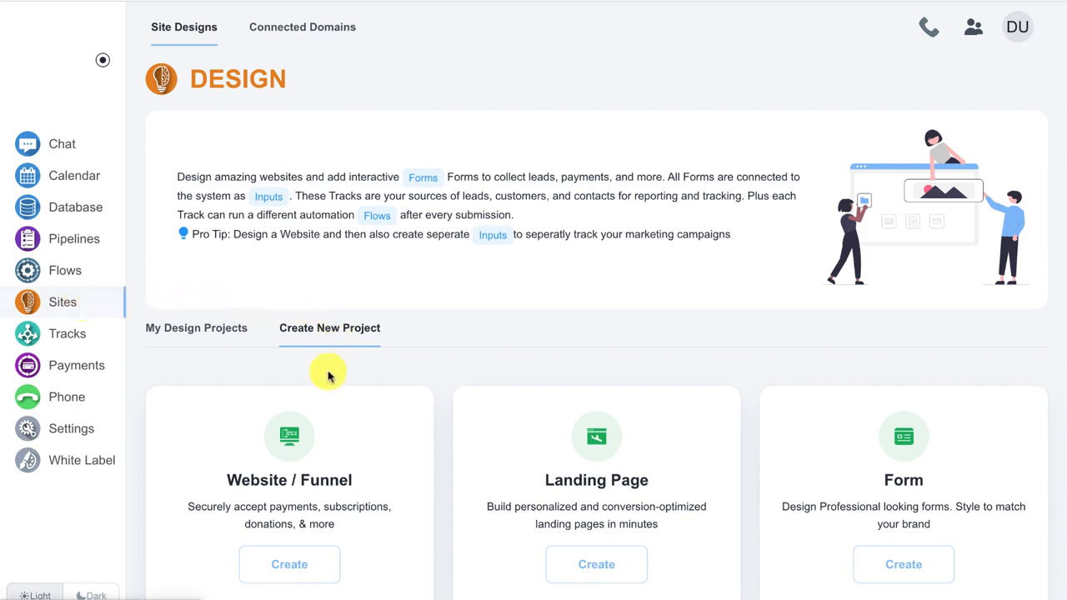
Create a new website project named 'Members Test'.
left_click(307, 566)
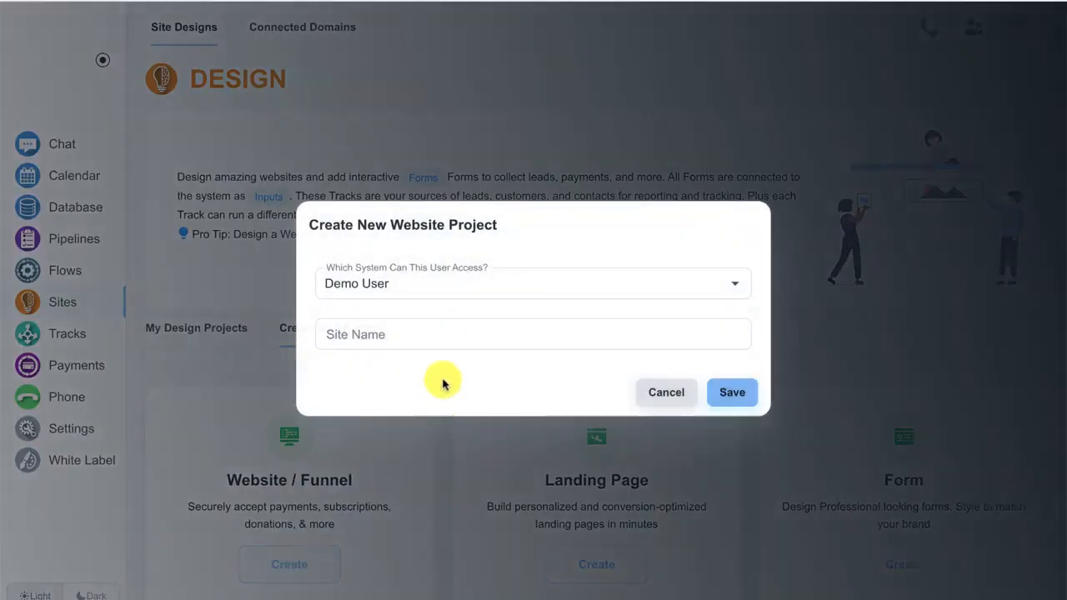
left_click(444, 332)
type("Membe")
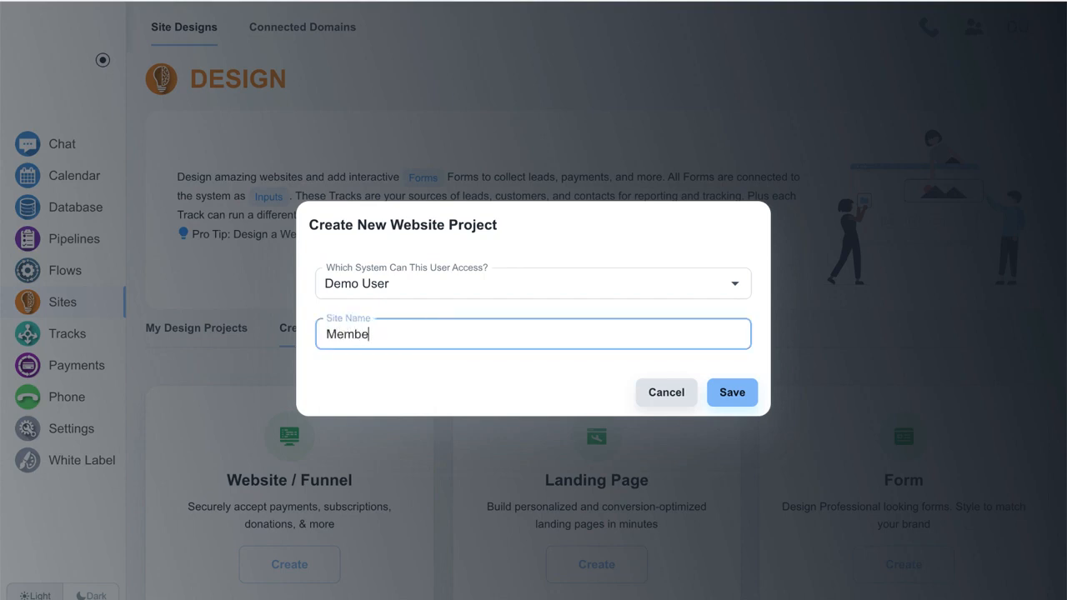
type("rs Test")
left_click(742, 391)
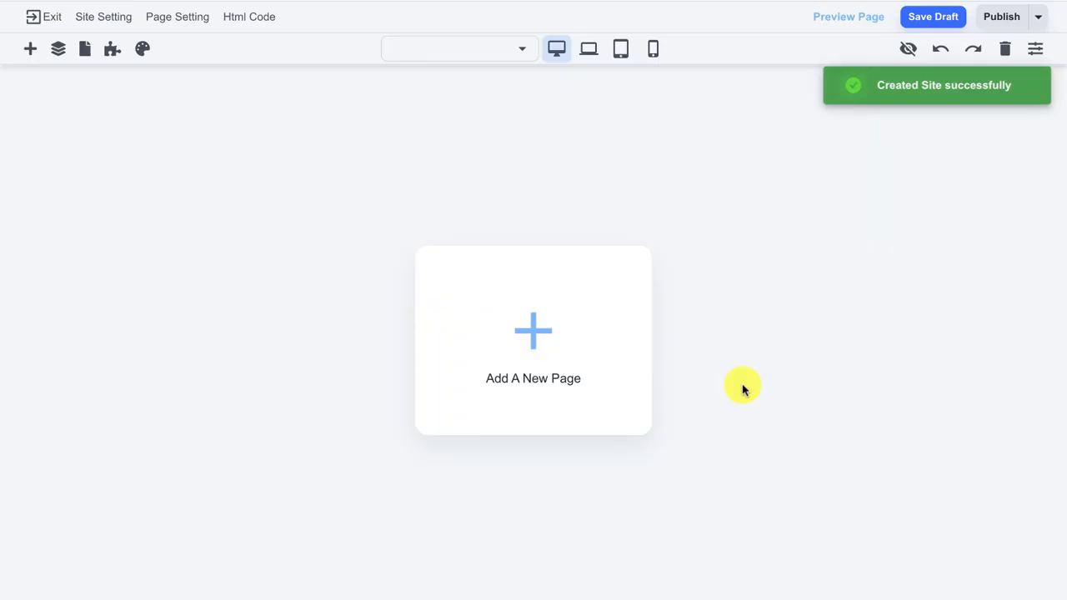
Add an empty first page, replace its welcome text with 'Home Page', and save it as a draft.
left_click(543, 342)
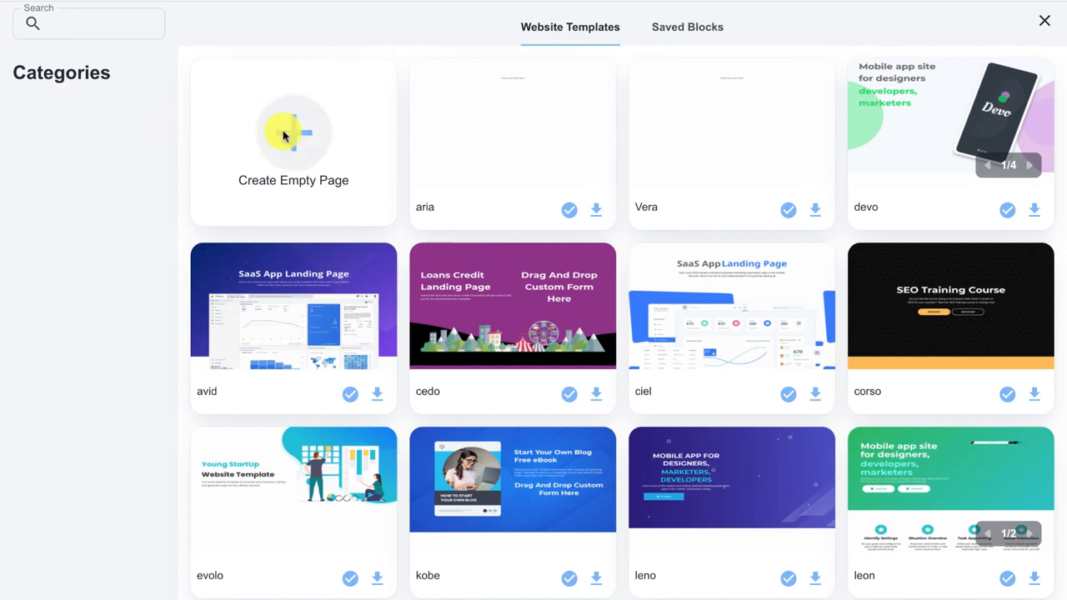
left_click(283, 130)
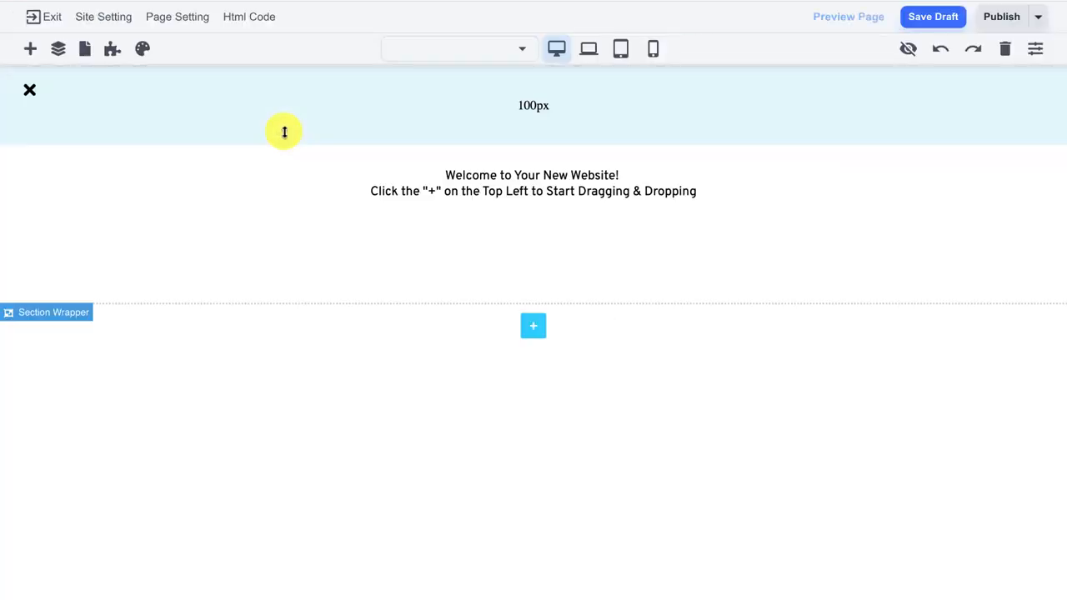
left_click(403, 175)
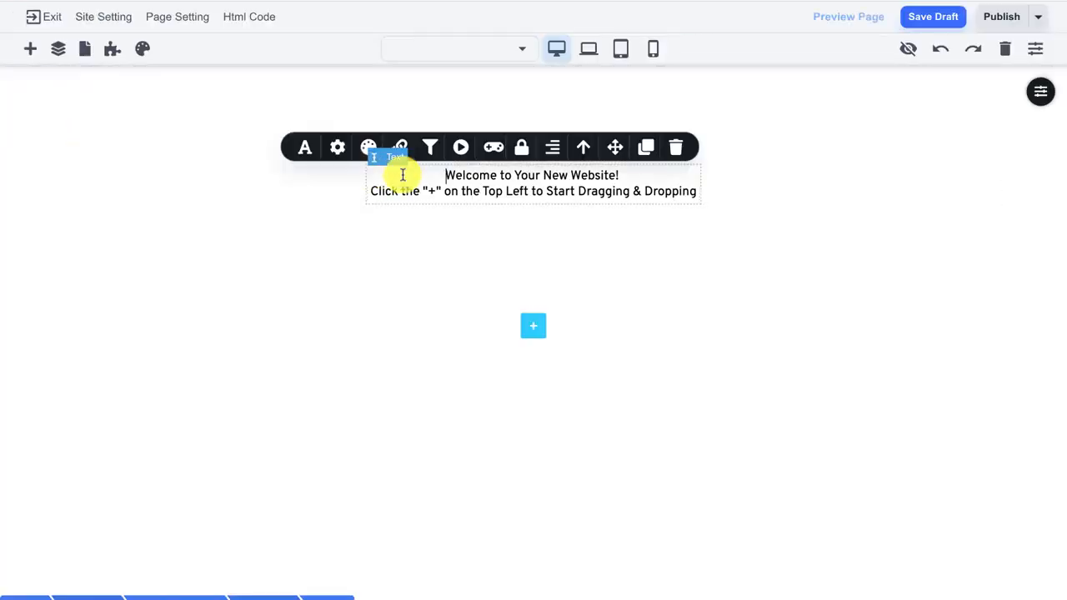
key("ctrl+a")
key("BackSpace")
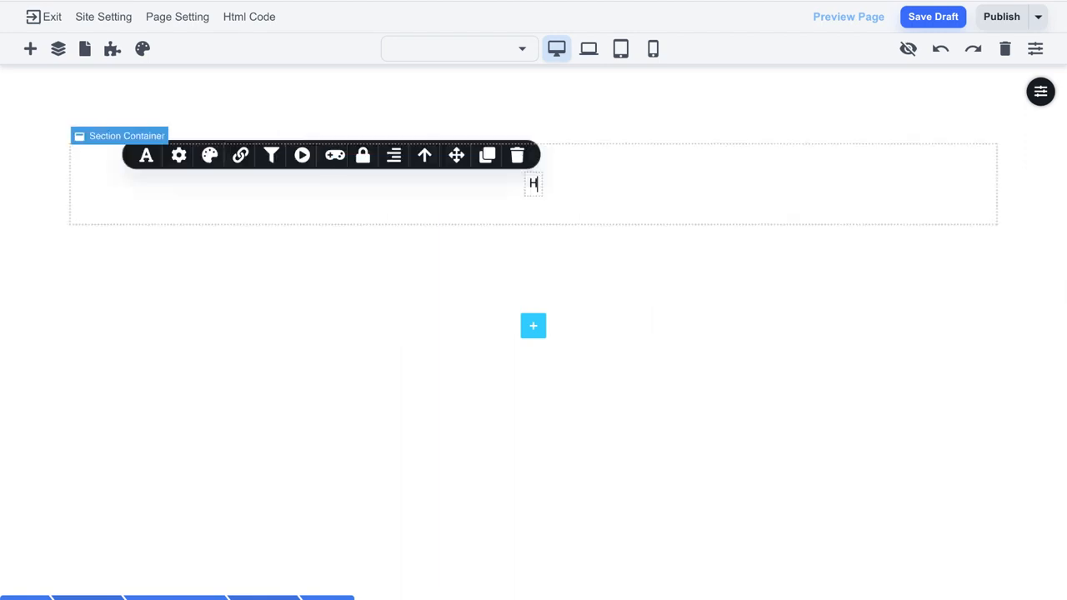
type("Home Pa")
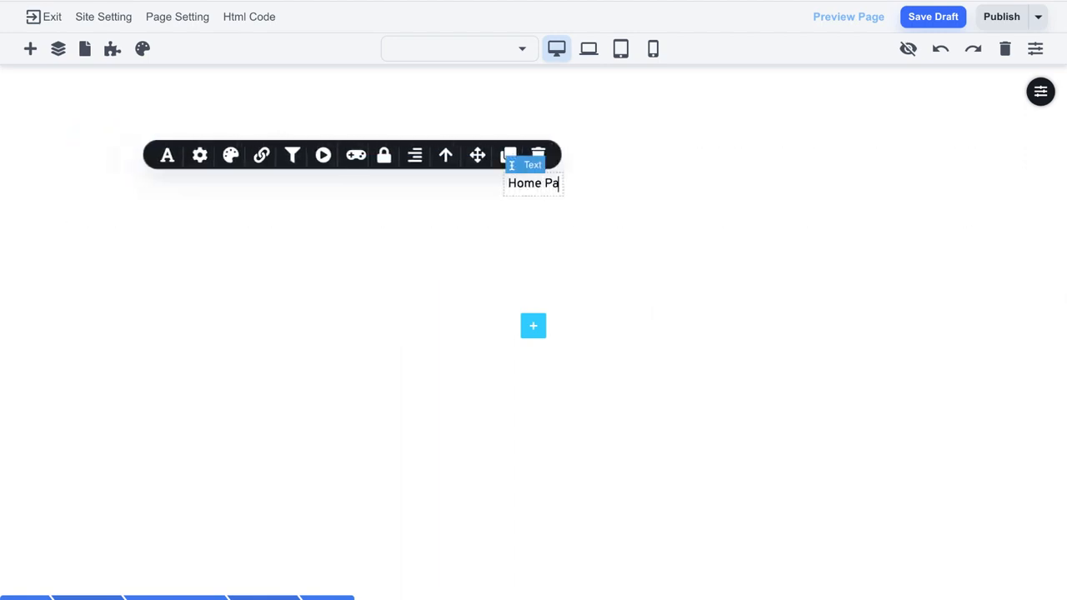
type("ge")
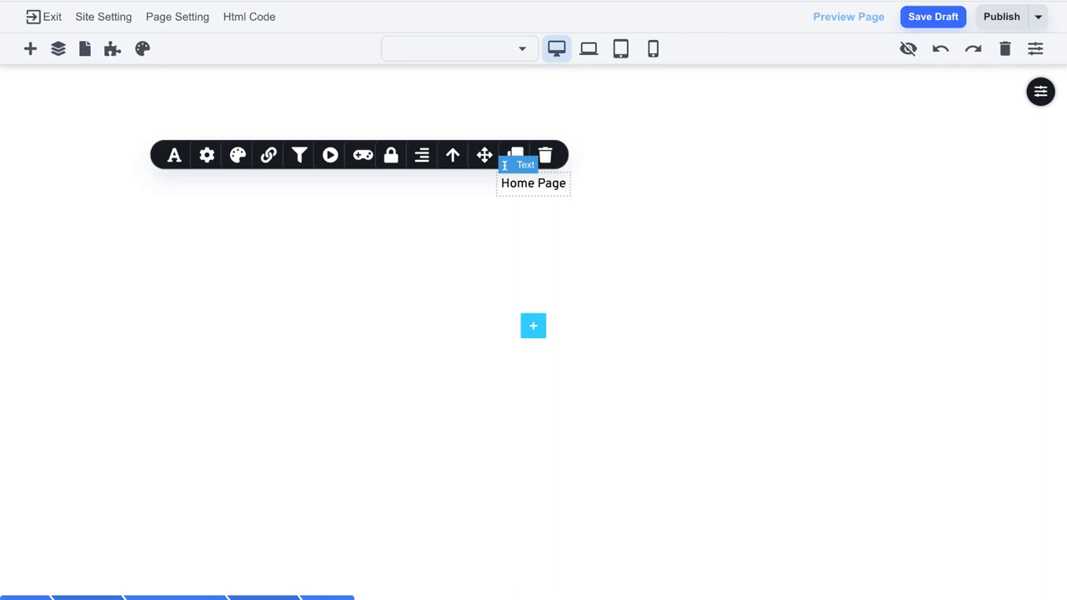
left_click(630, 175)
left_click(630, 177)
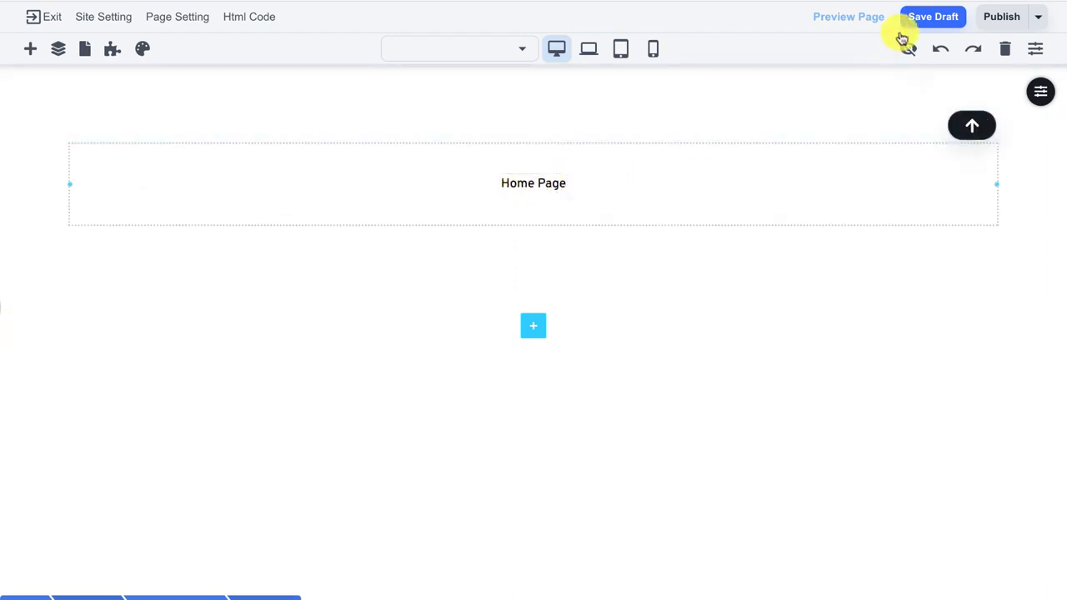
left_click(927, 25)
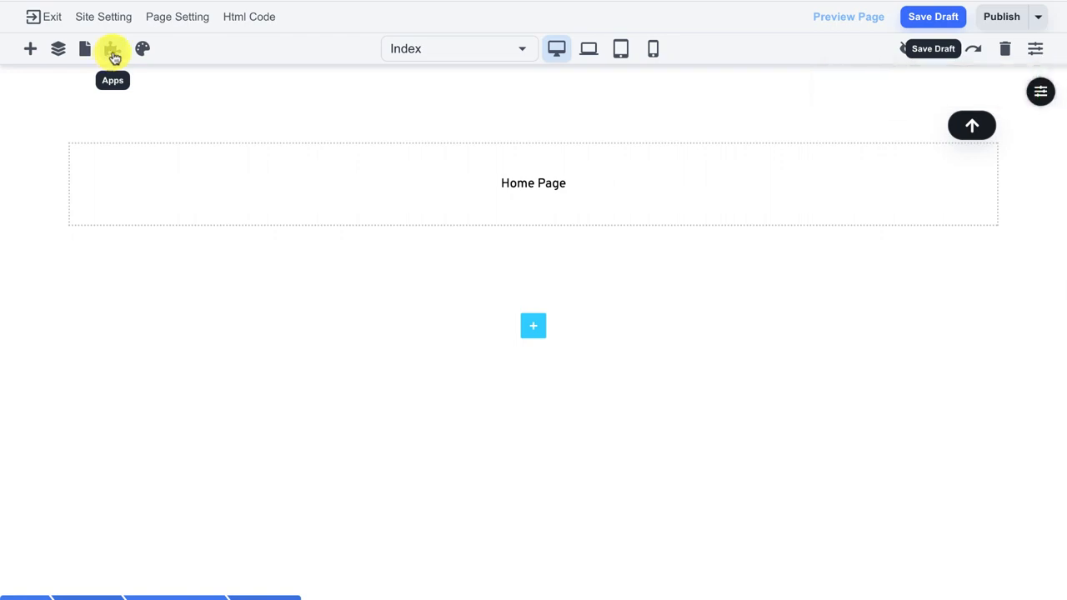
Create a site app named 'members' with newly created login and forgot-password pages.
left_click(113, 56)
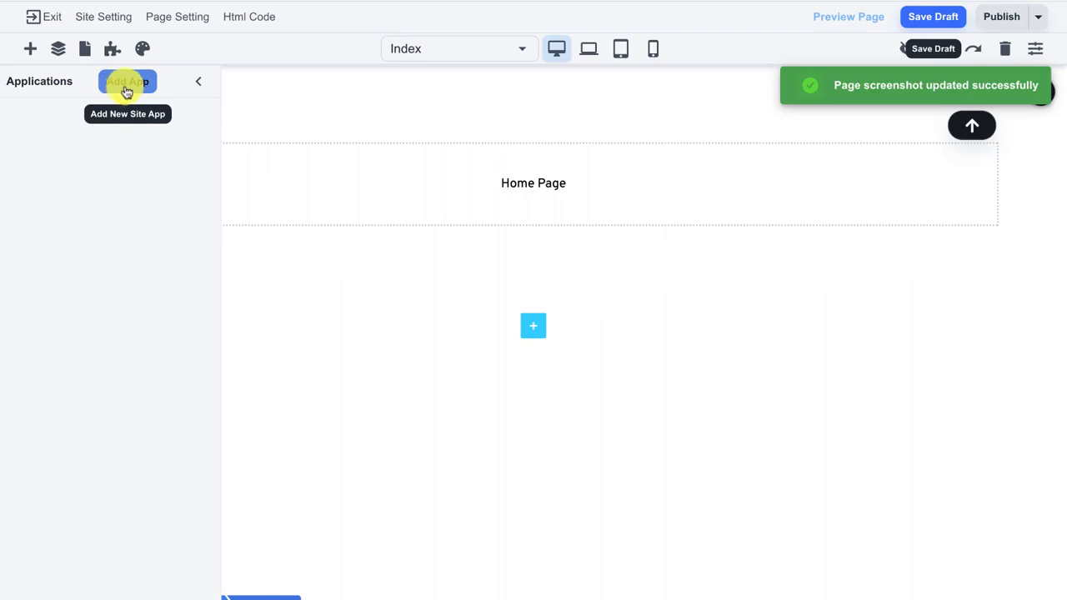
left_click(126, 83)
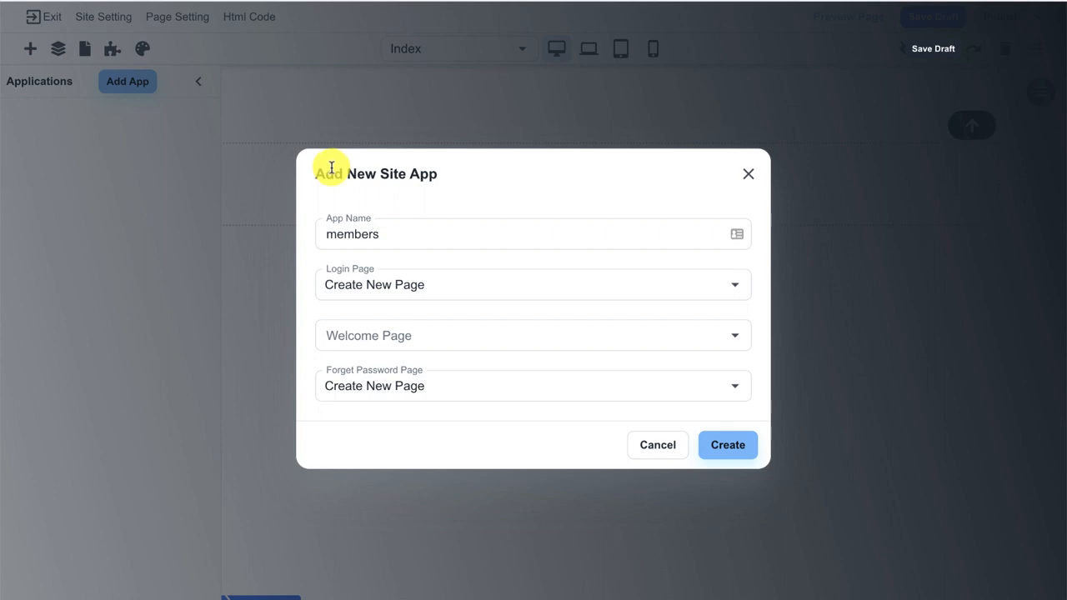
left_click(325, 229)
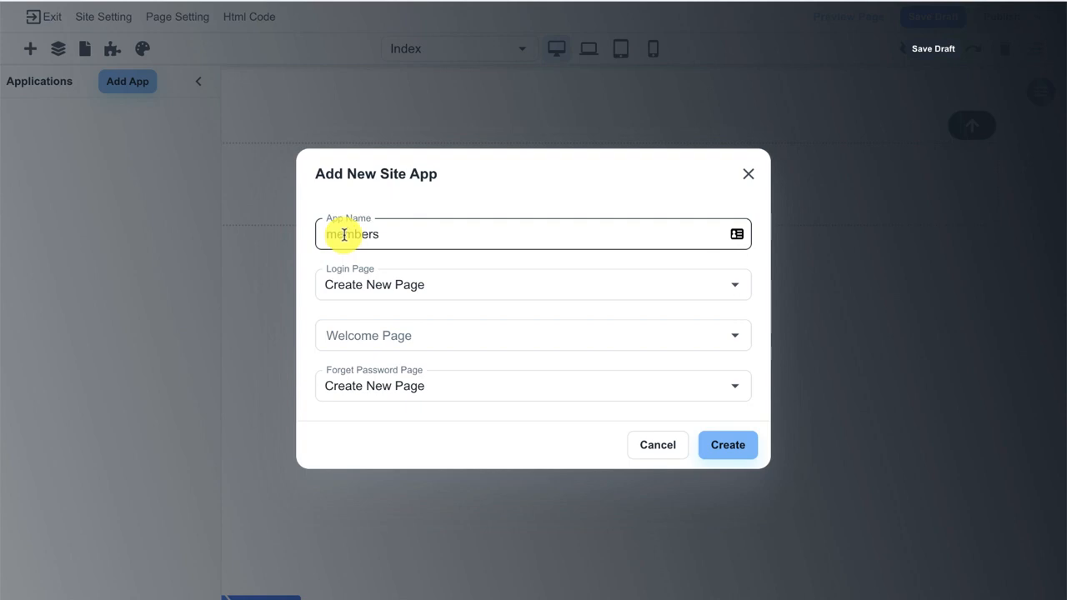
double_click(345, 236)
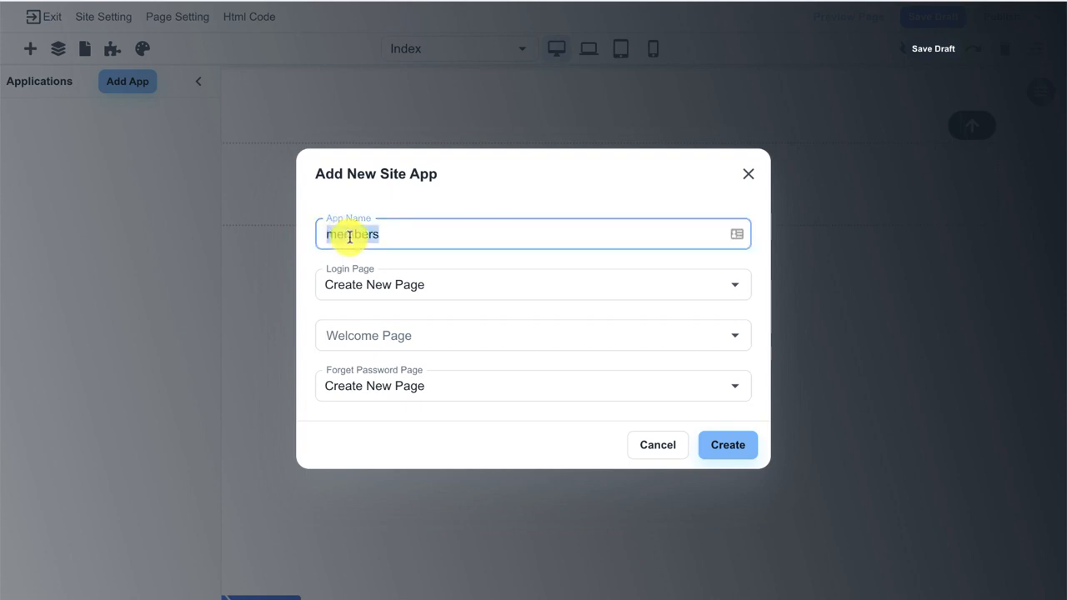
left_click(387, 208)
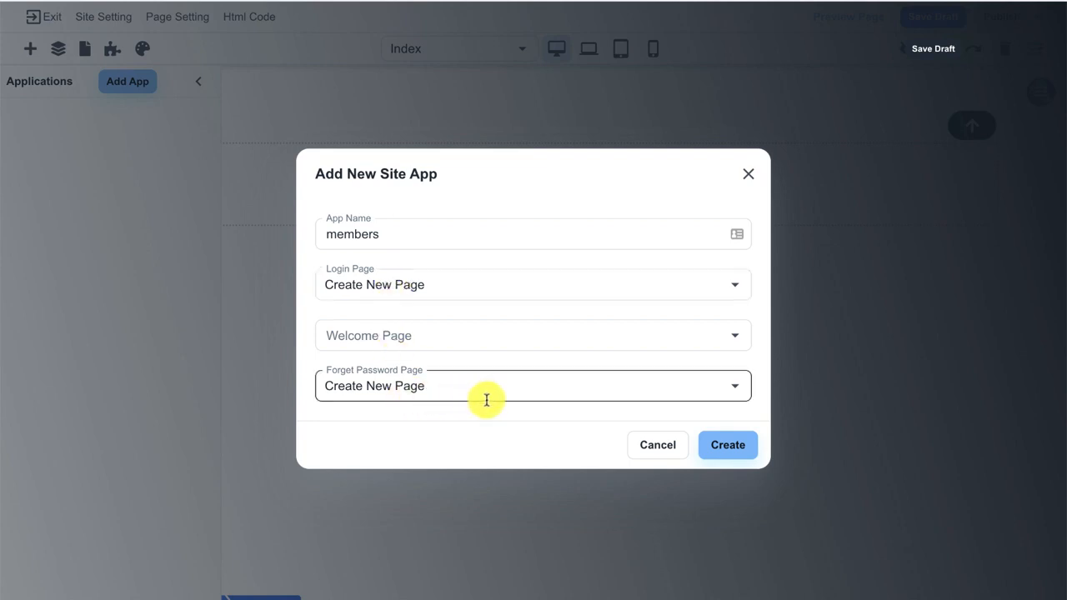
left_click(714, 446)
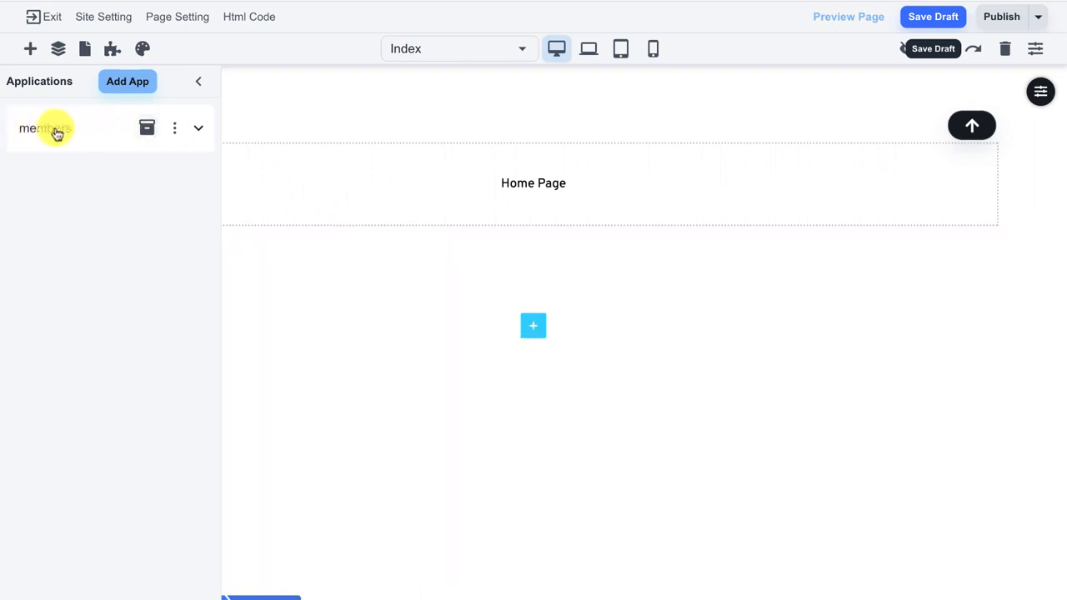
Expand the members app and leave its login unrestricted, with Blue Widget left unticked.
left_click(201, 134)
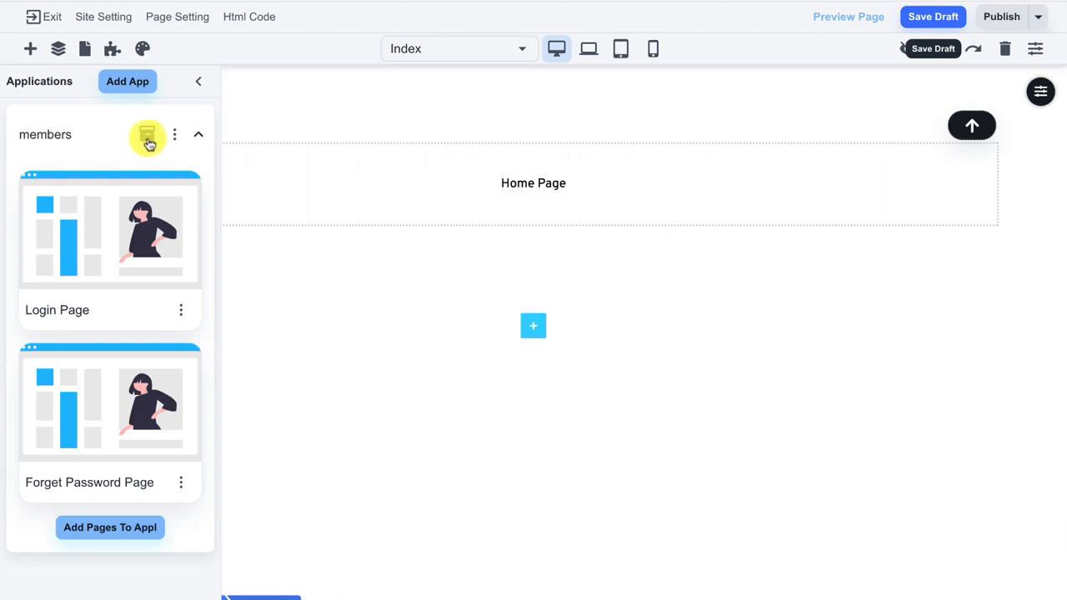
left_click(147, 140)
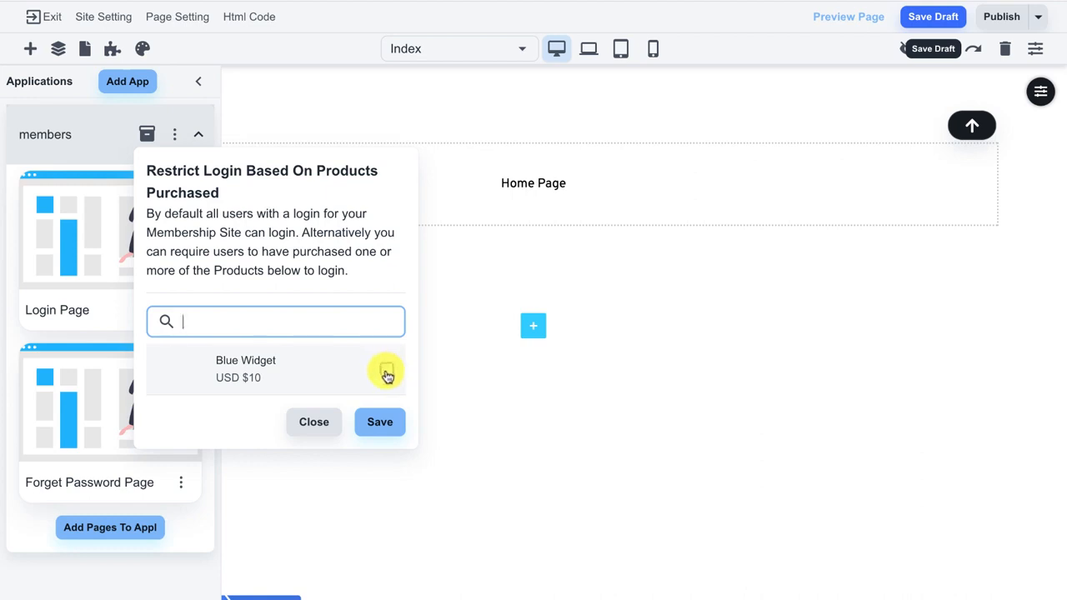
left_click(388, 375)
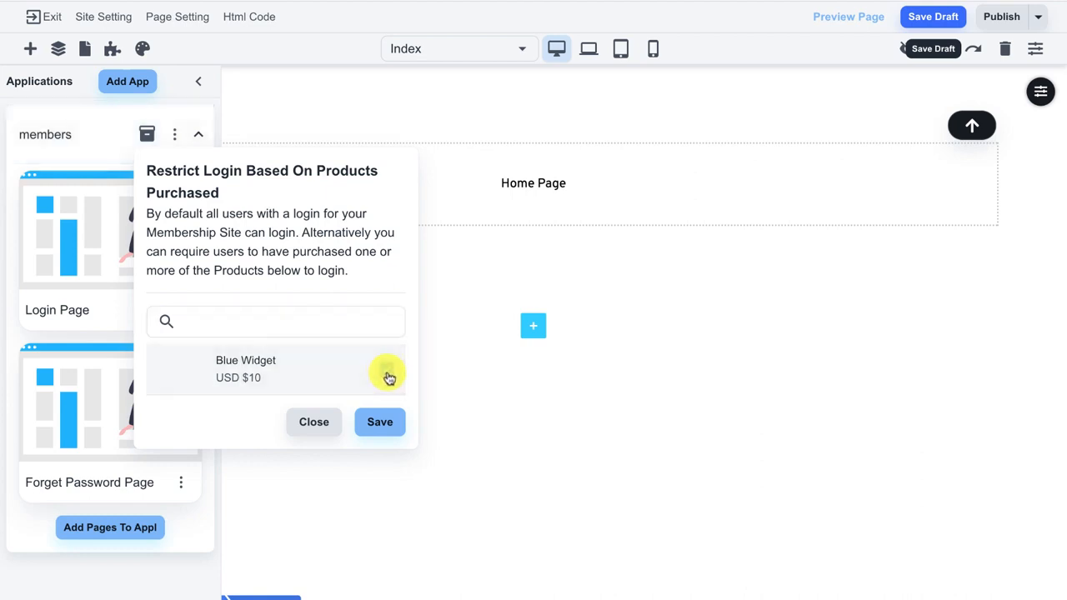
left_click(388, 376)
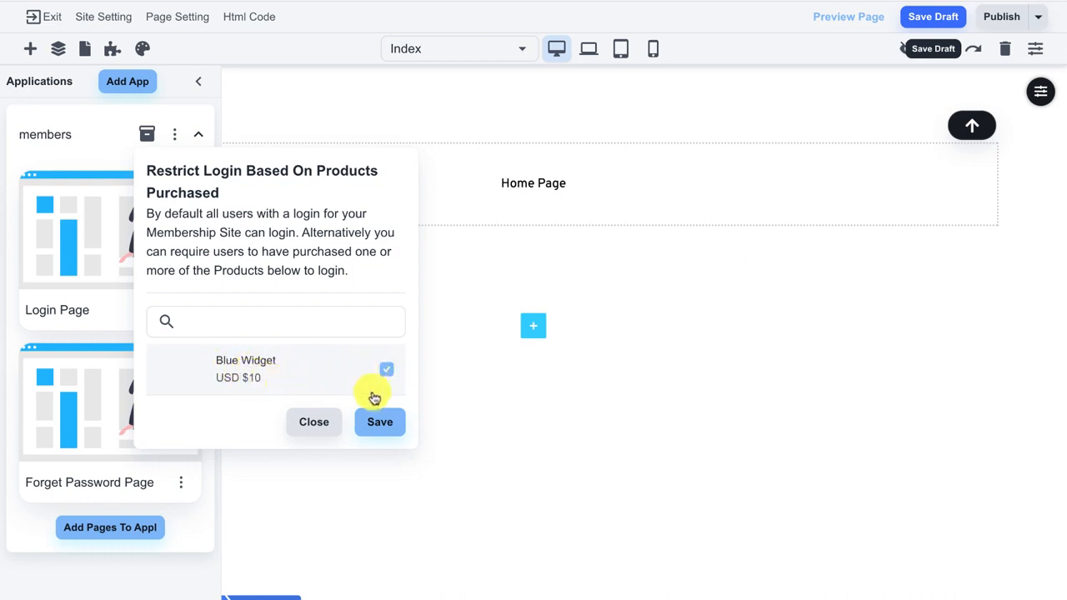
left_click(386, 374)
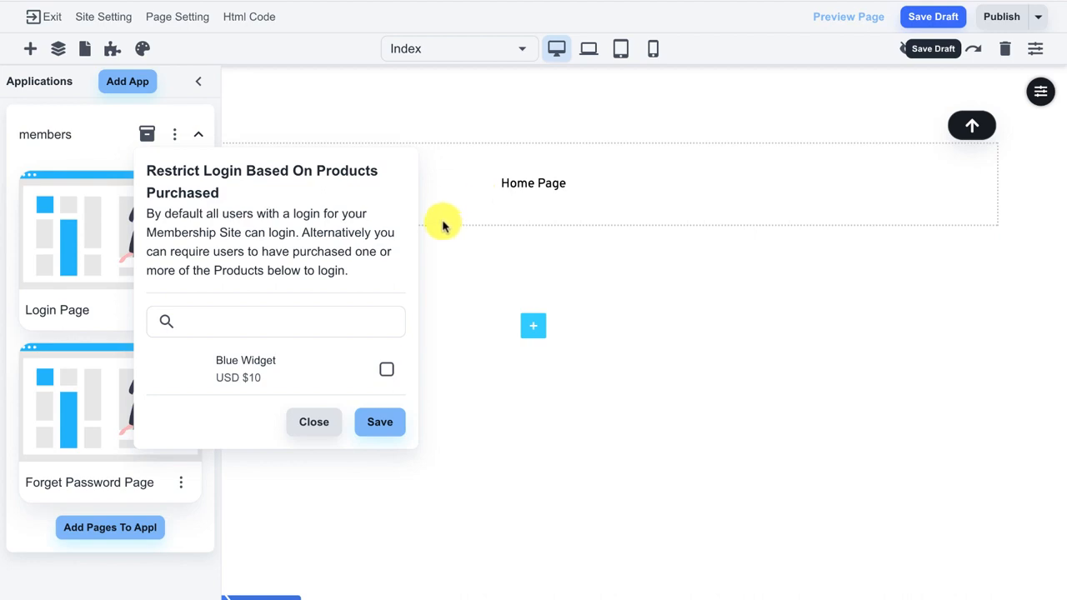
left_click(323, 429)
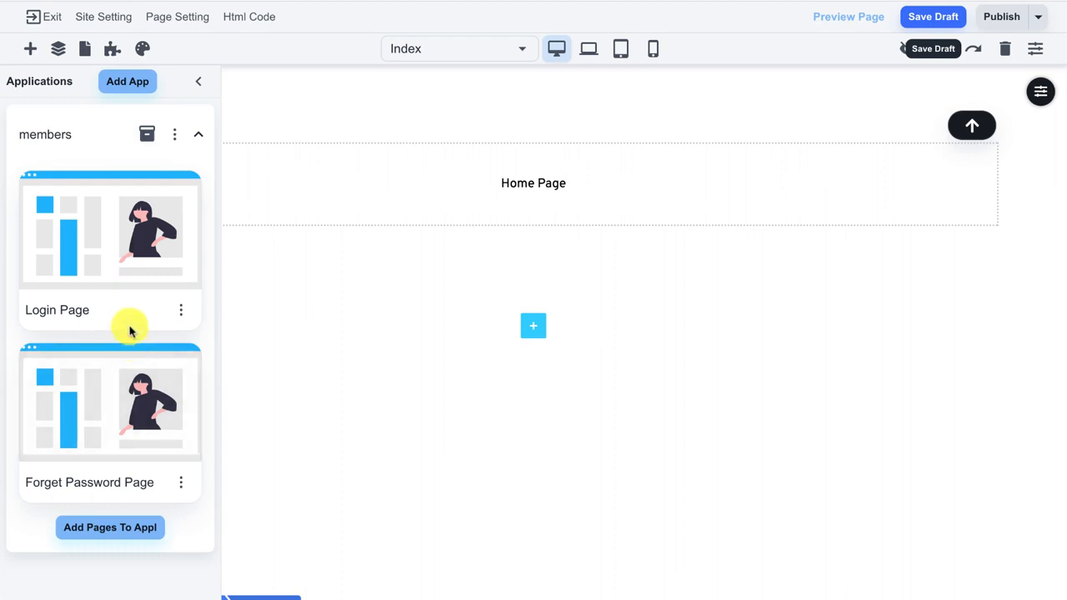
Add another empty page and replace its welcome text with 'Paid Access Page'.
left_click(87, 55)
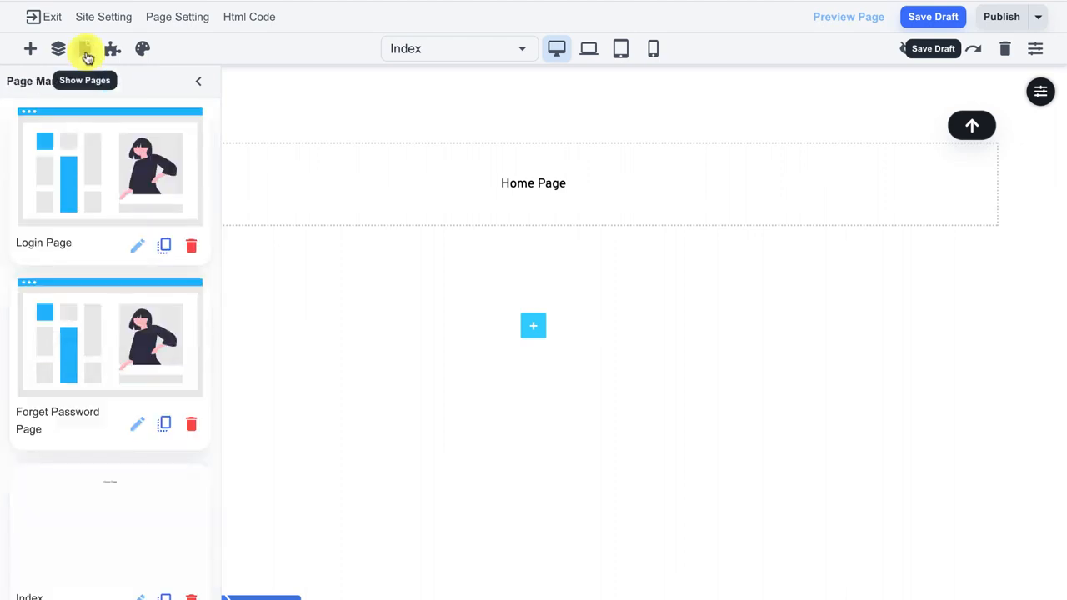
scroll(114, 359, "down", 1)
scroll(114, 359, "down", 1)
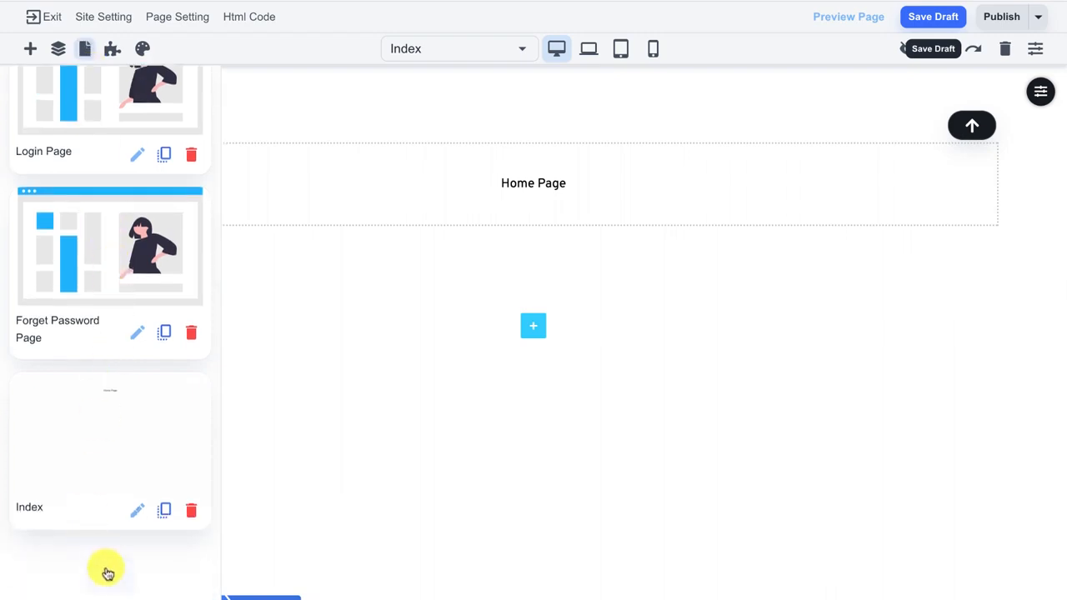
left_click(107, 573)
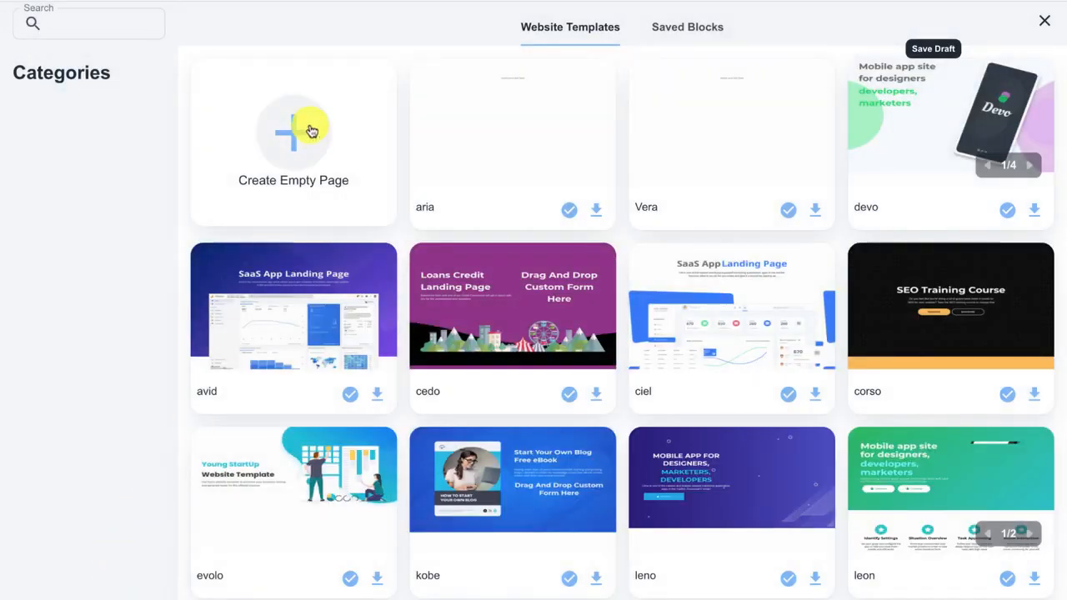
left_click(309, 130)
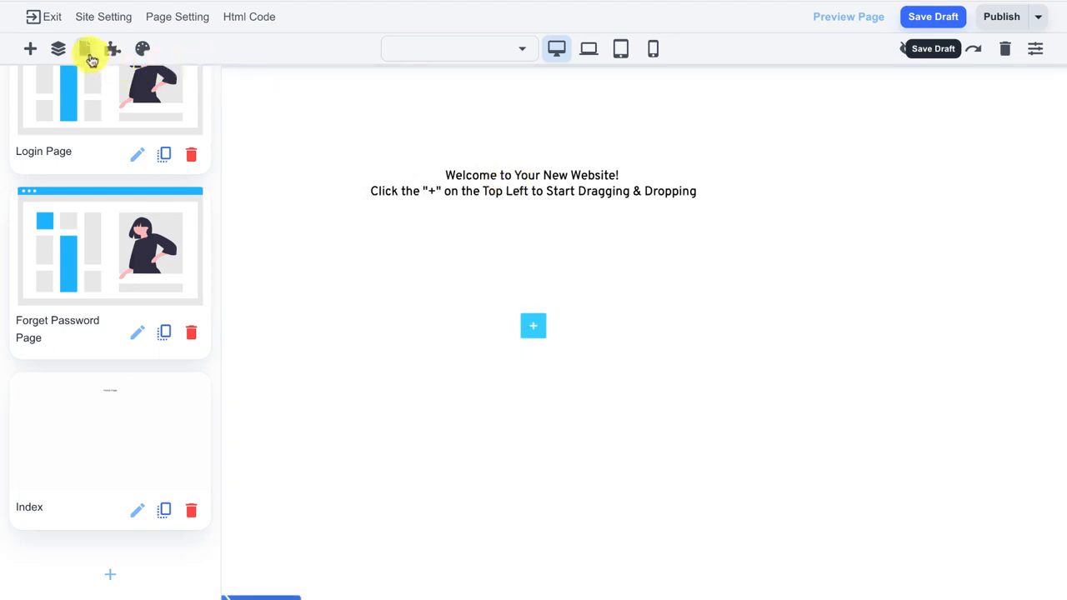
left_click(86, 50)
left_click(458, 177)
triple_click(469, 176)
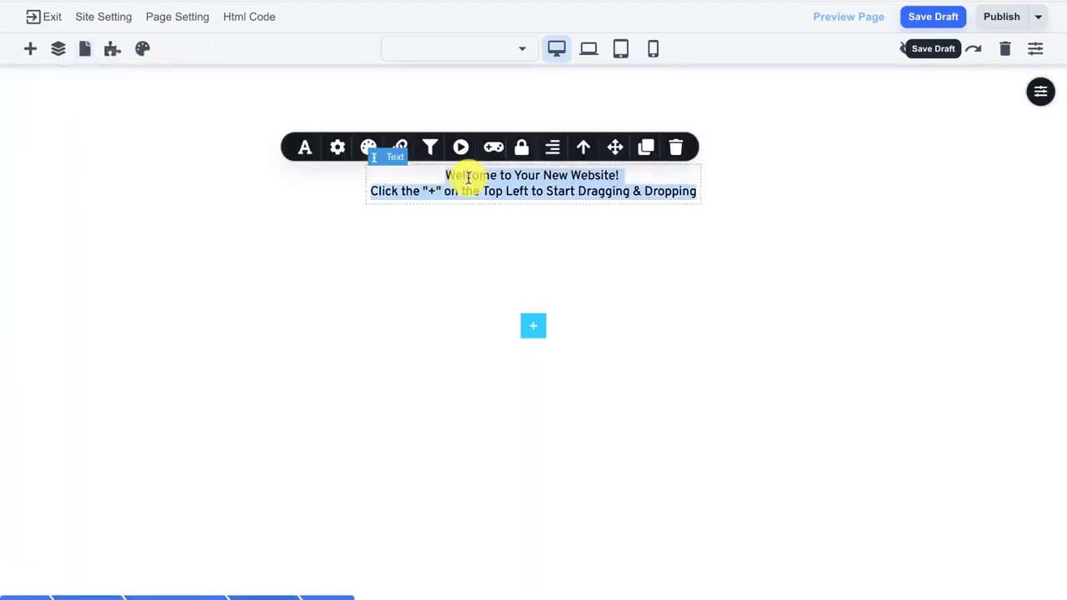
type("Paid")
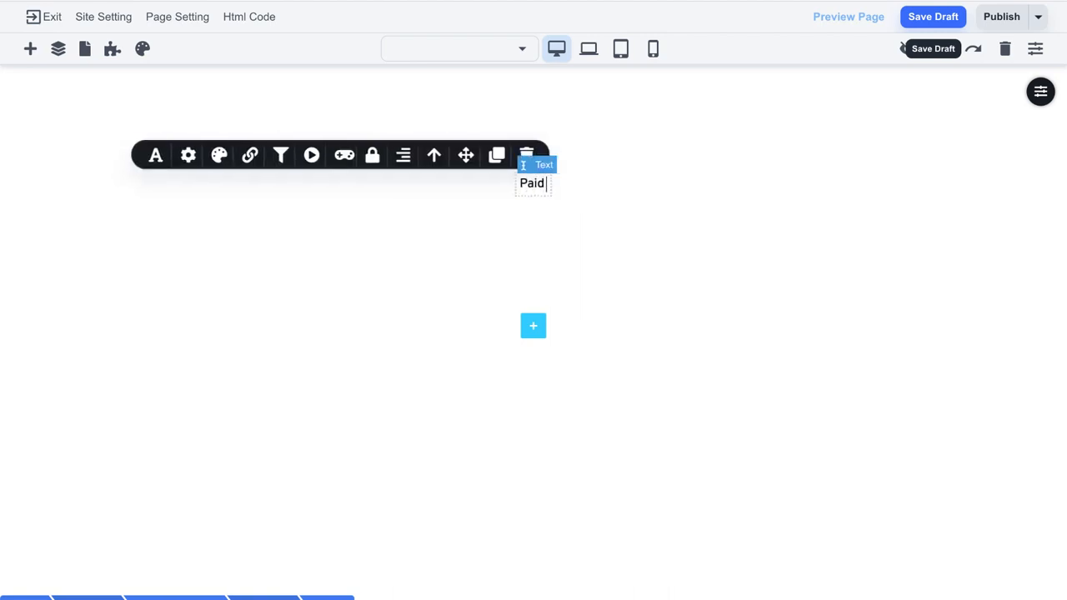
type(" Access Page")
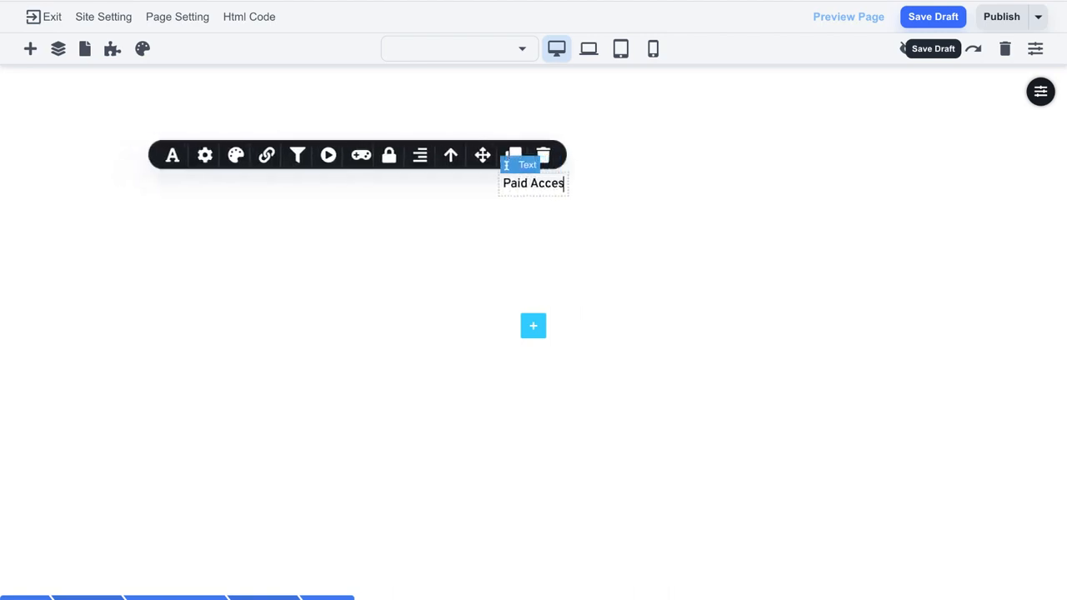
left_click(836, 196)
Give the section a light green C0EABE background and enlarge its top and bottom padding.
mouse_move(1034, 108)
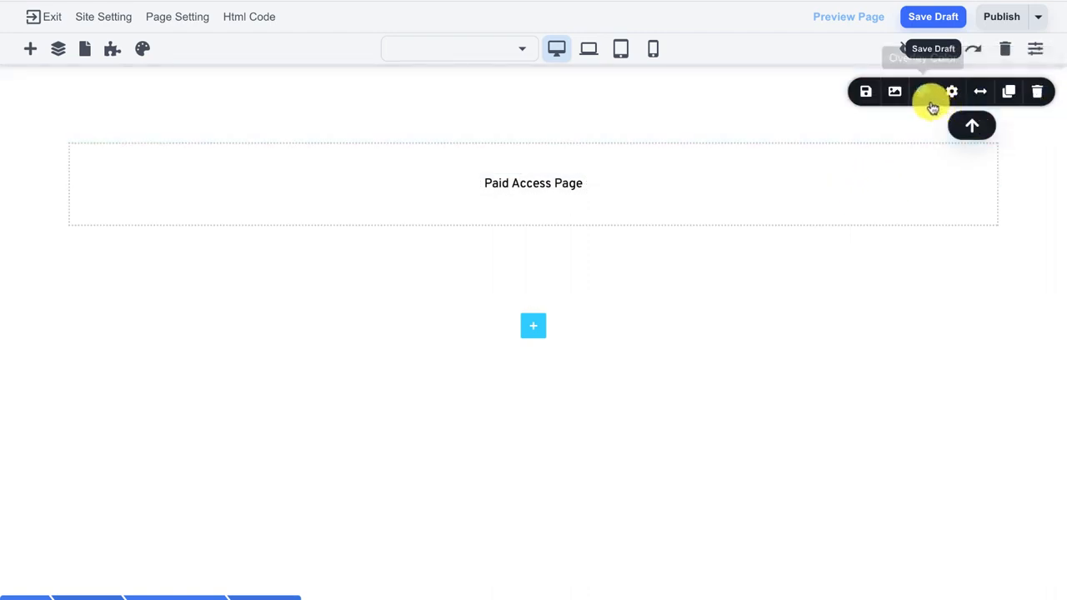
left_click(917, 91)
left_click(898, 280)
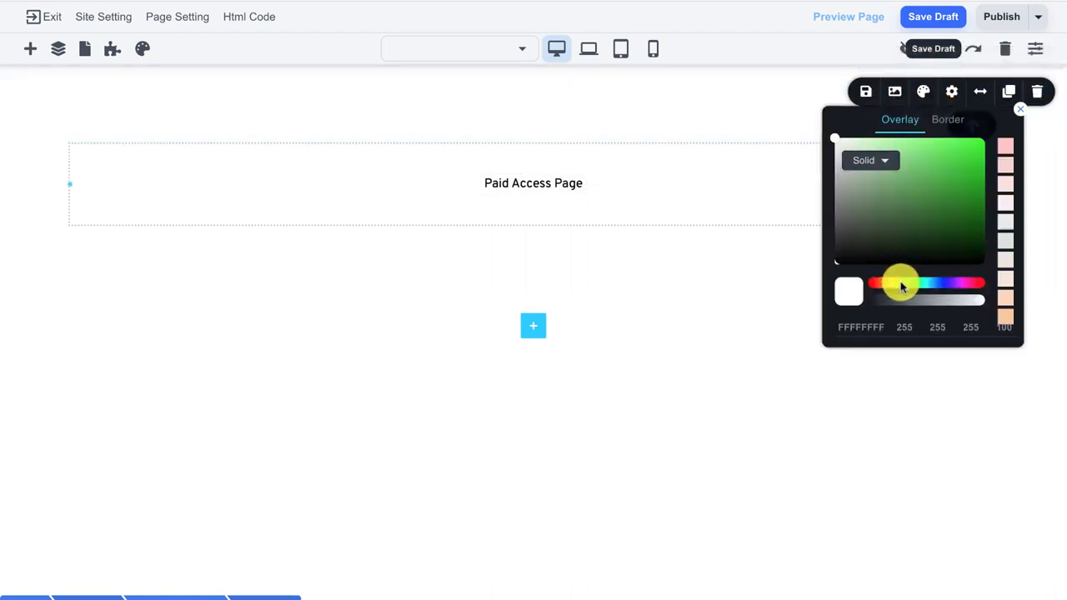
left_click_drag(880, 208, 864, 143)
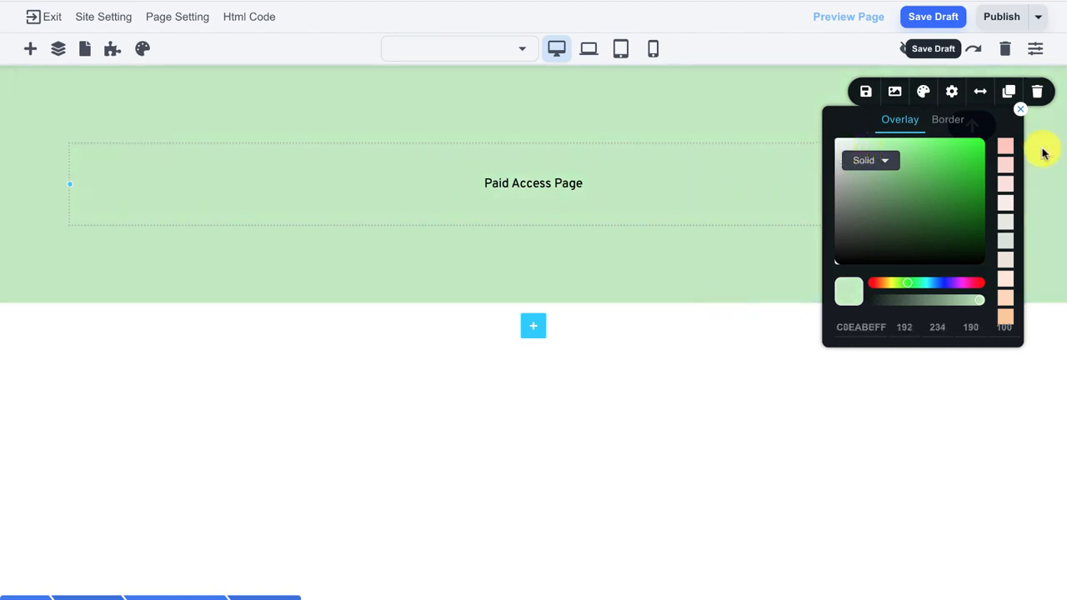
left_click(1019, 108)
left_click_drag(626, 122, 619, 181)
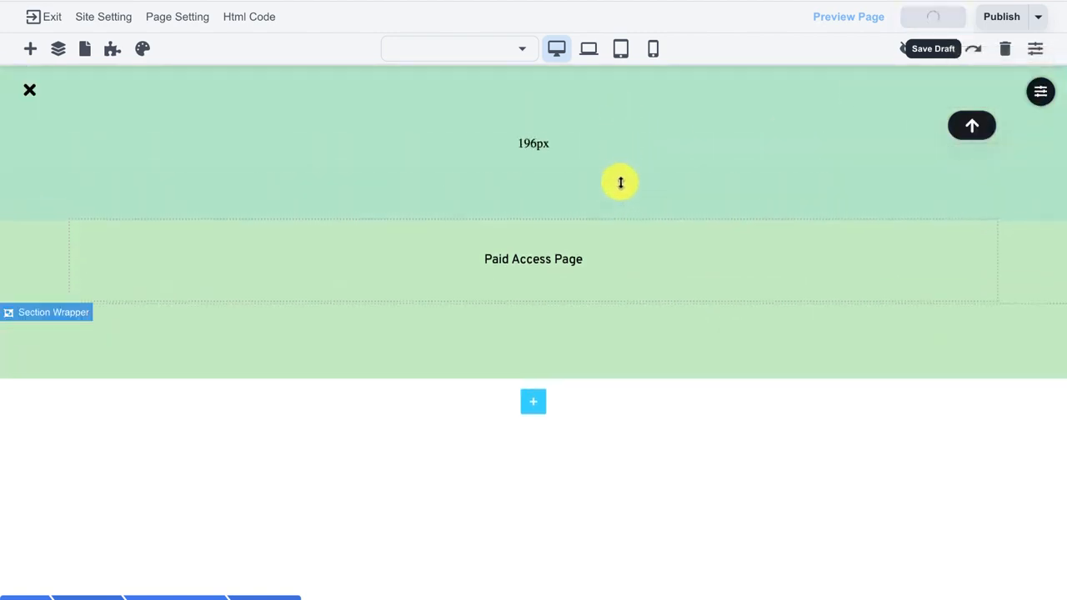
left_click_drag(645, 336, 628, 369)
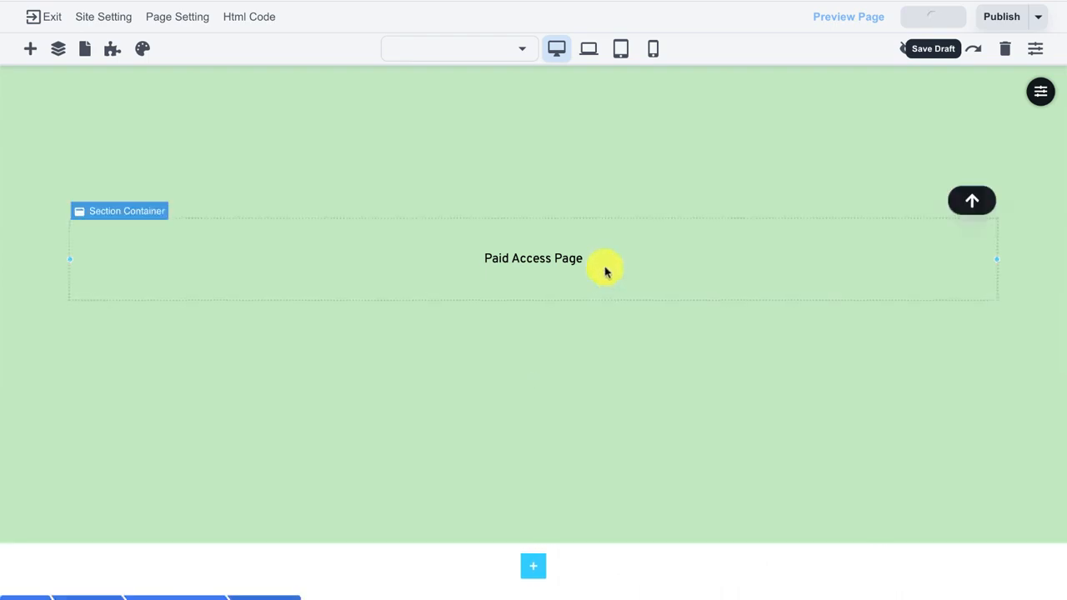
In the page settings, name the page 'Paid Access Page' with slug 'paid'.
left_click(171, 26)
left_click_drag(274, 69, 140, 58)
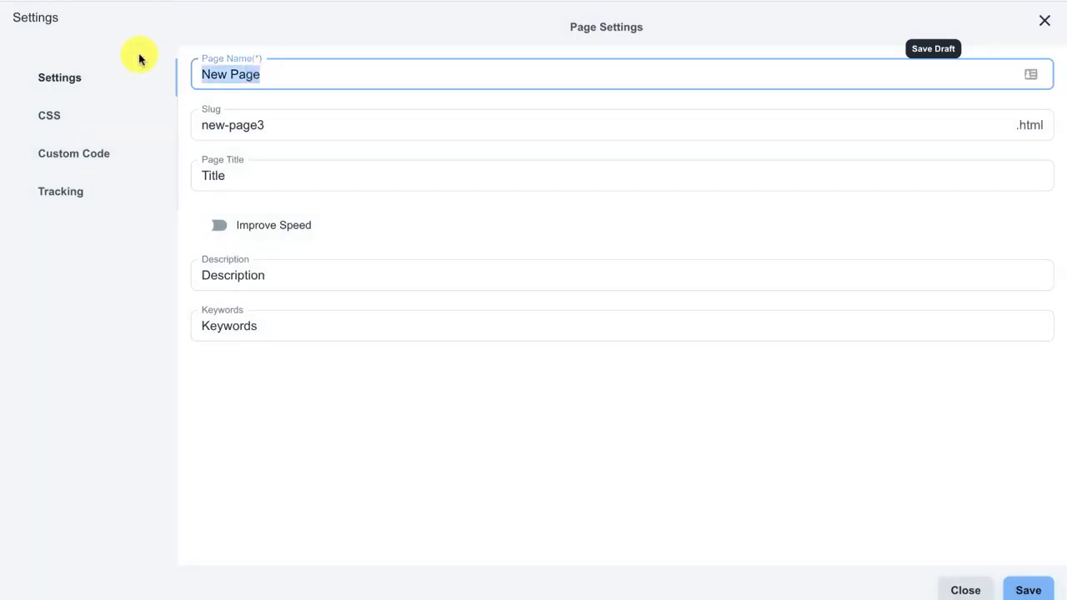
type("pa")
key("BackSpace")
key("BackSpace")
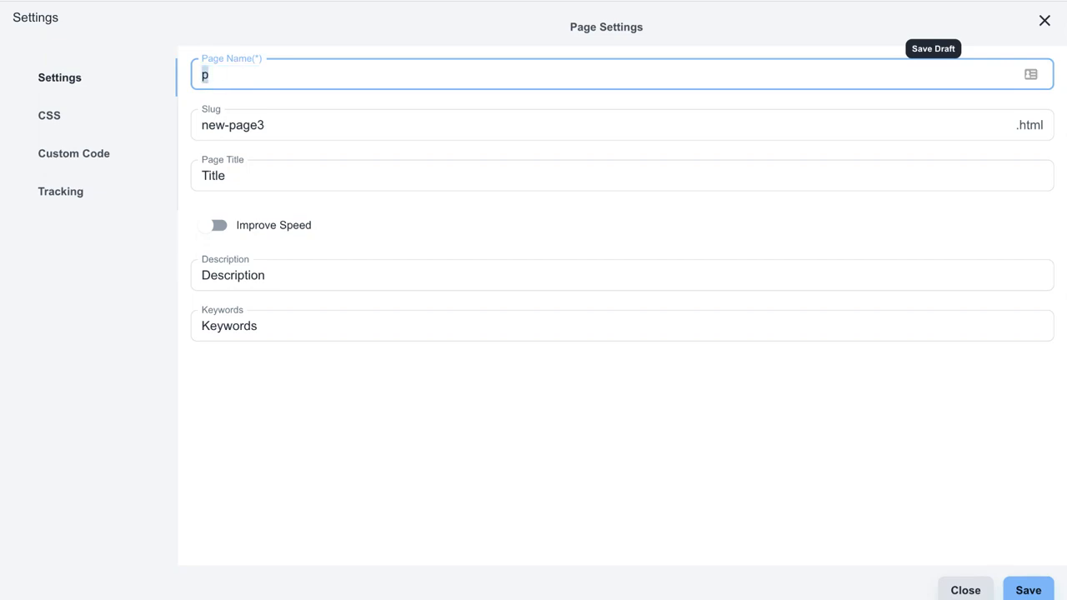
type("Paid Access Page")
key("ctrl+a")
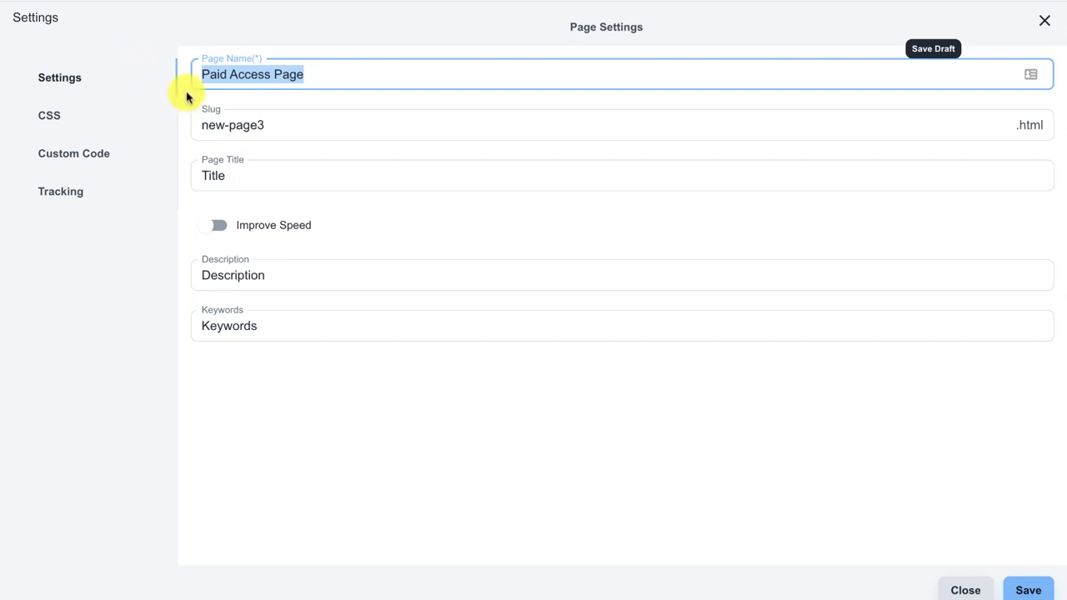
left_click(257, 119)
key("ctrl+a")
type("p")
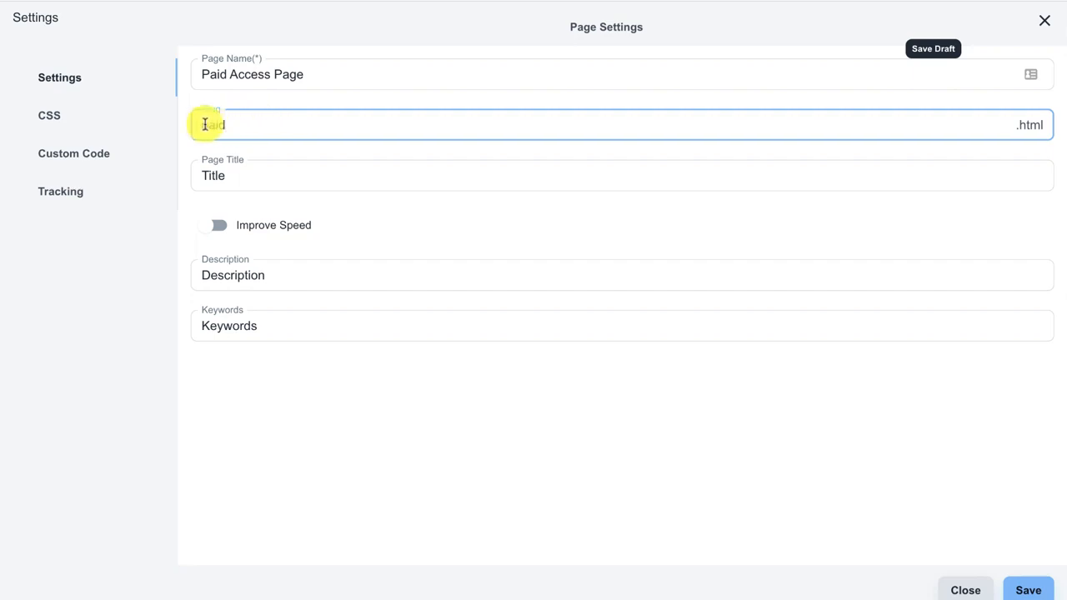
left_click_drag(205, 124, 233, 125)
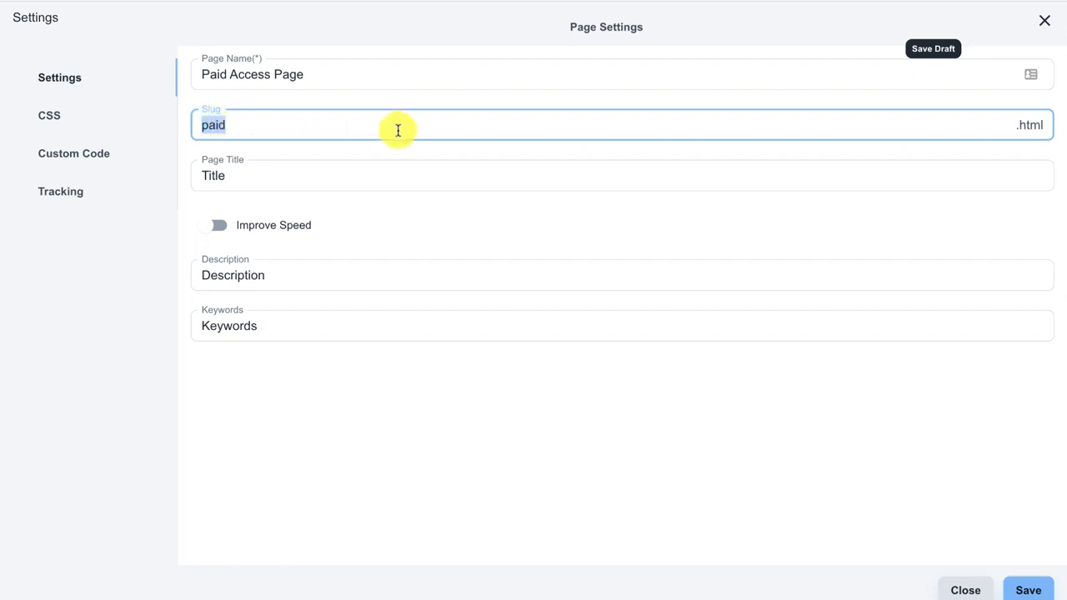
Set the page title to 'Paid Page', save the settings, and save the draft.
double_click(238, 176)
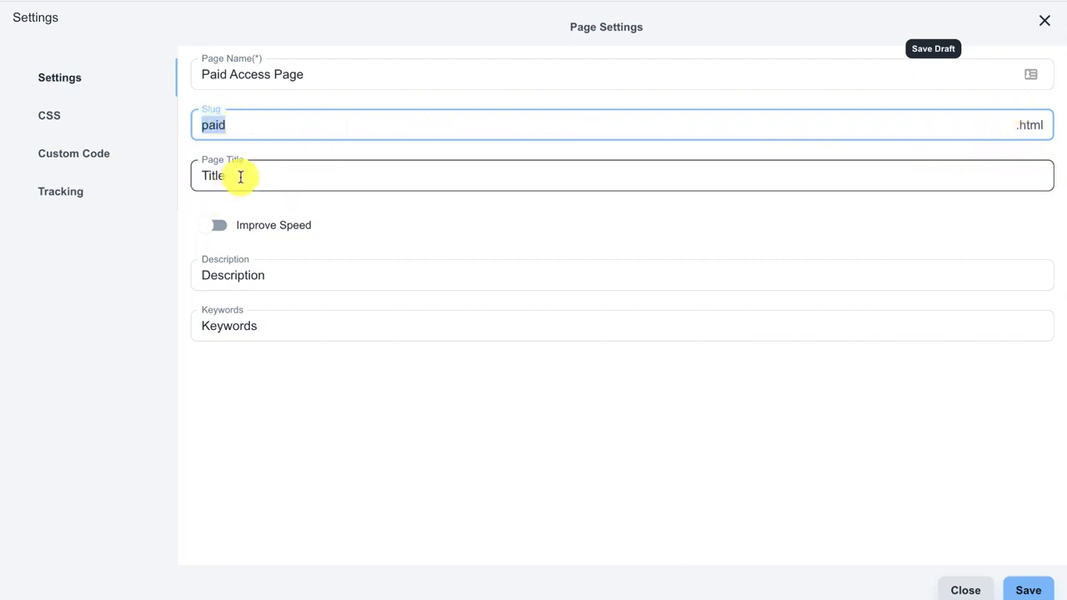
type("Paid")
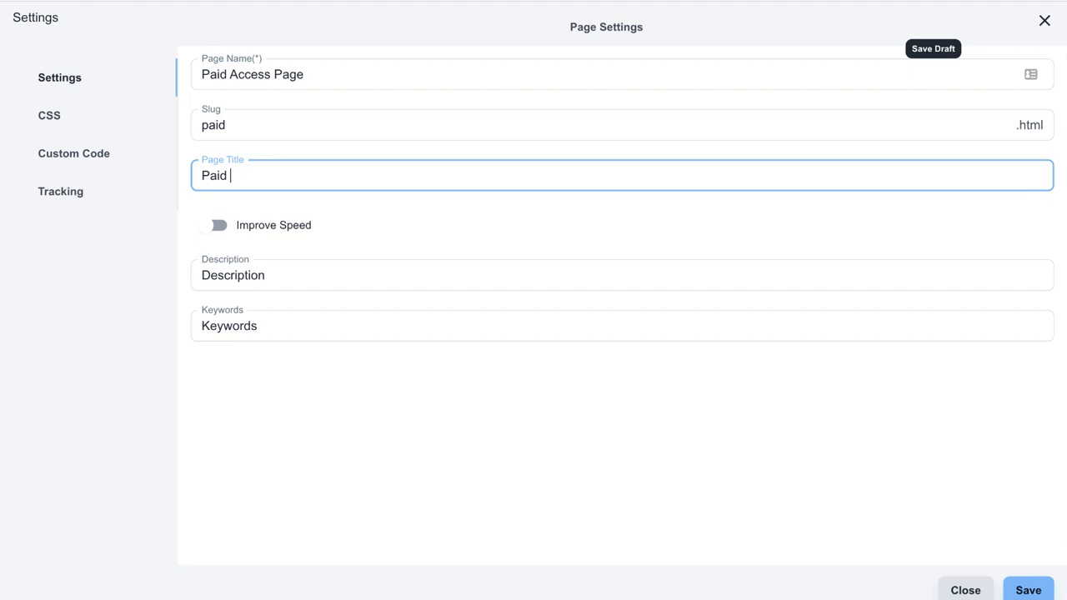
type(" Page")
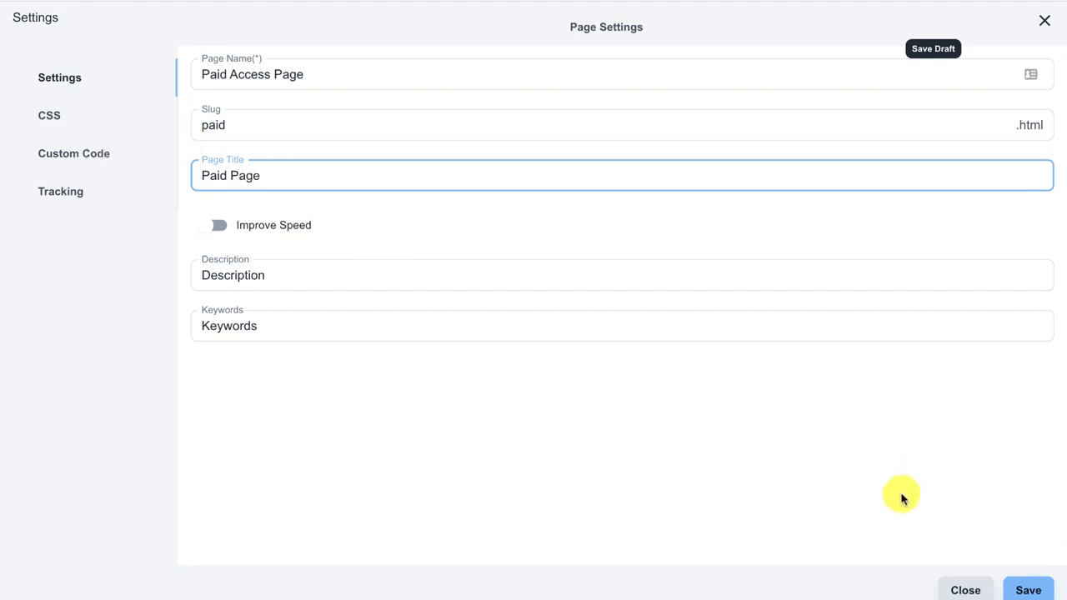
left_click(1016, 586)
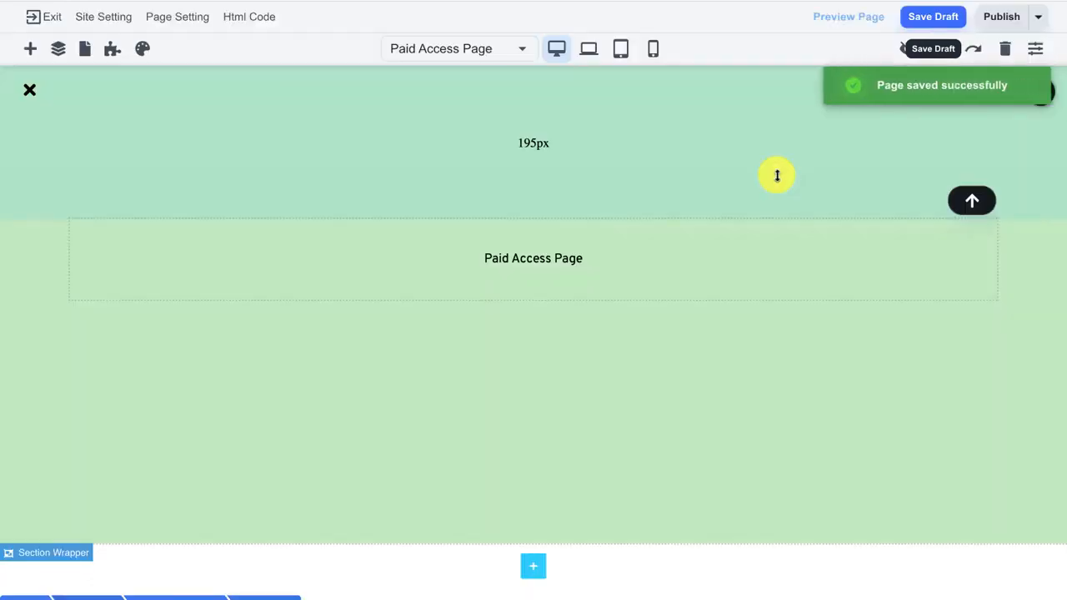
left_click(955, 23)
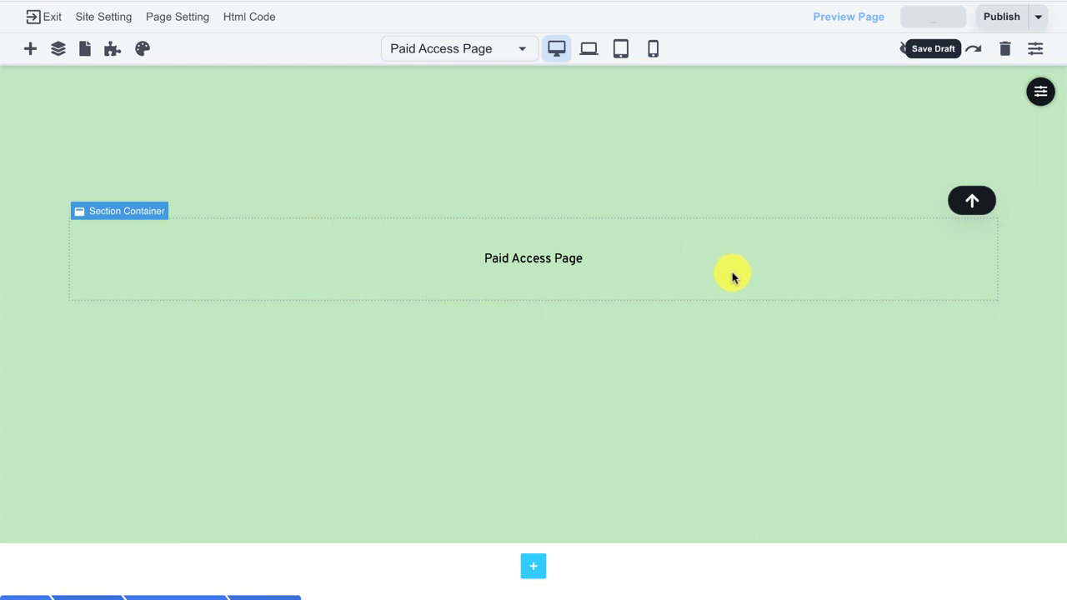
Add Paid Access Page to the members app's pages.
left_click(112, 54)
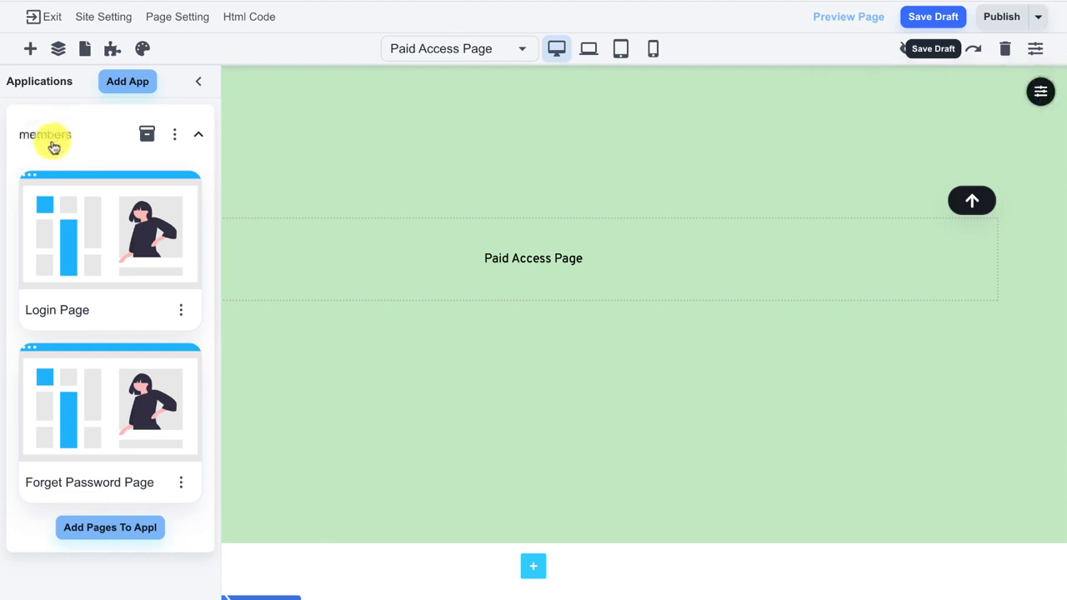
left_click(95, 534)
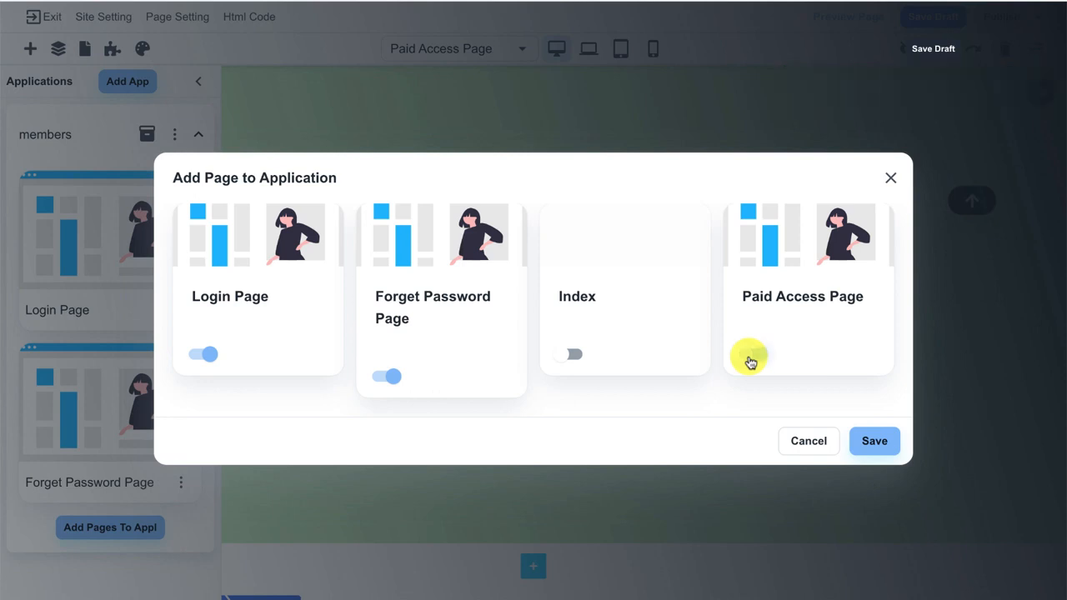
left_click(750, 358)
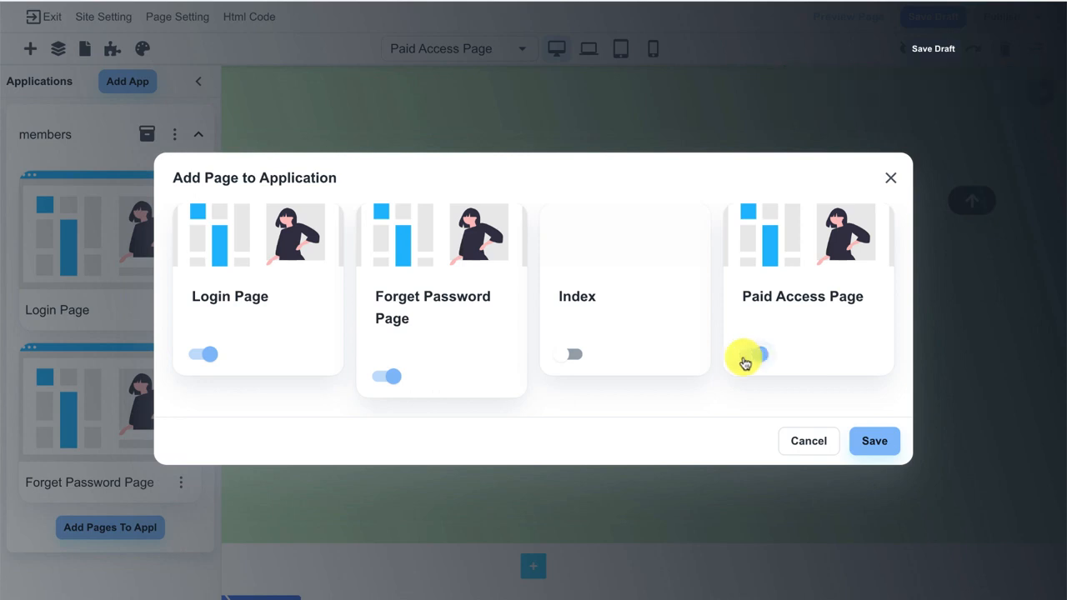
left_click(865, 440)
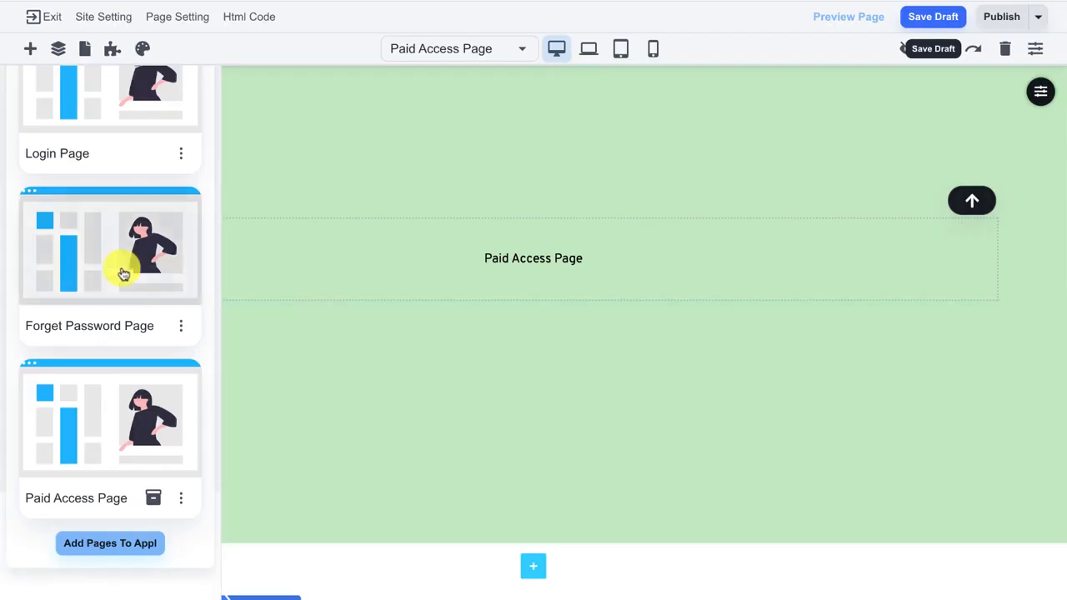
scroll(129, 271, "up", 3)
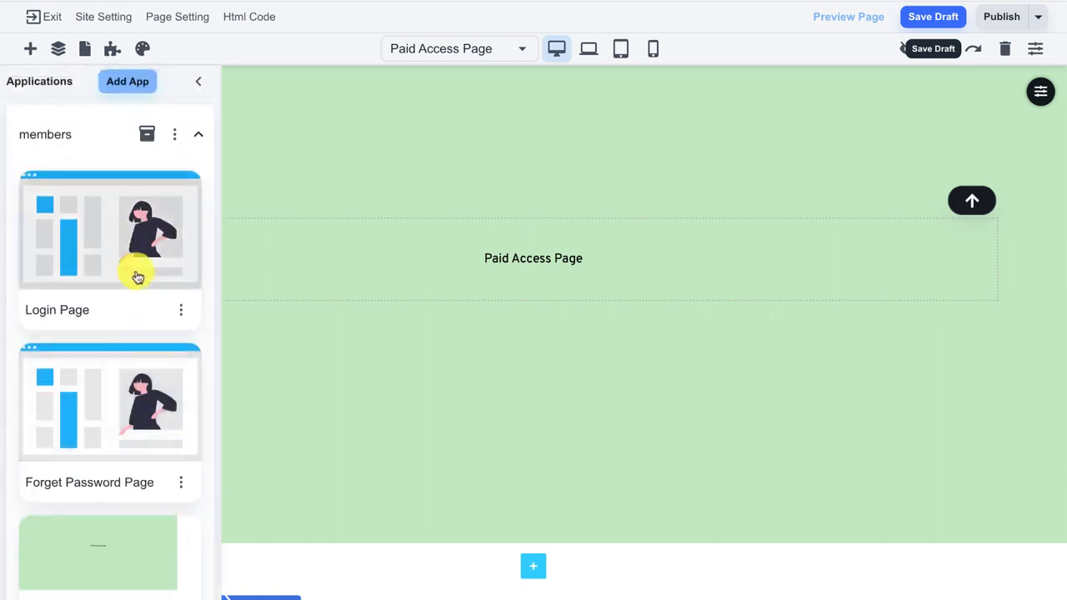
scroll(138, 277, "down", 2)
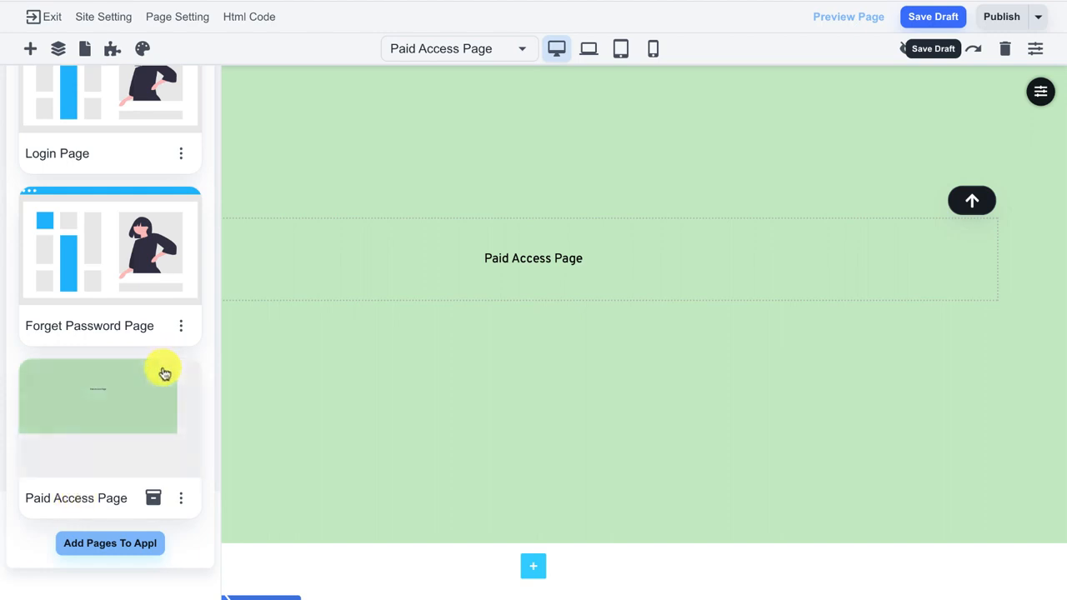
scroll(169, 370, "up", 2)
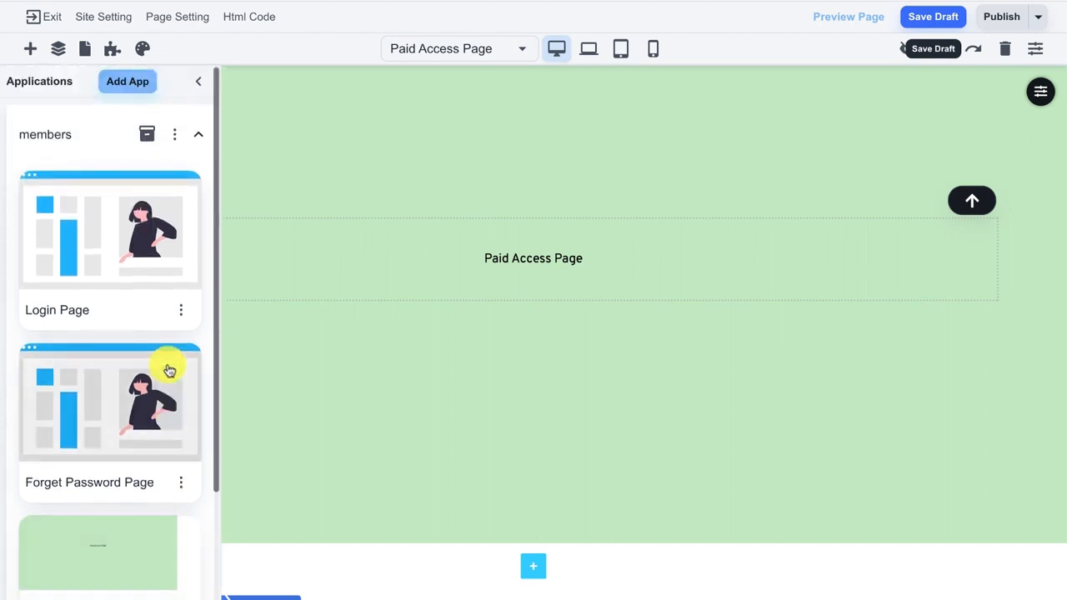
Set the members app's Welcome Page to Paid Access Page and save the app.
left_click(173, 141)
left_click(117, 196)
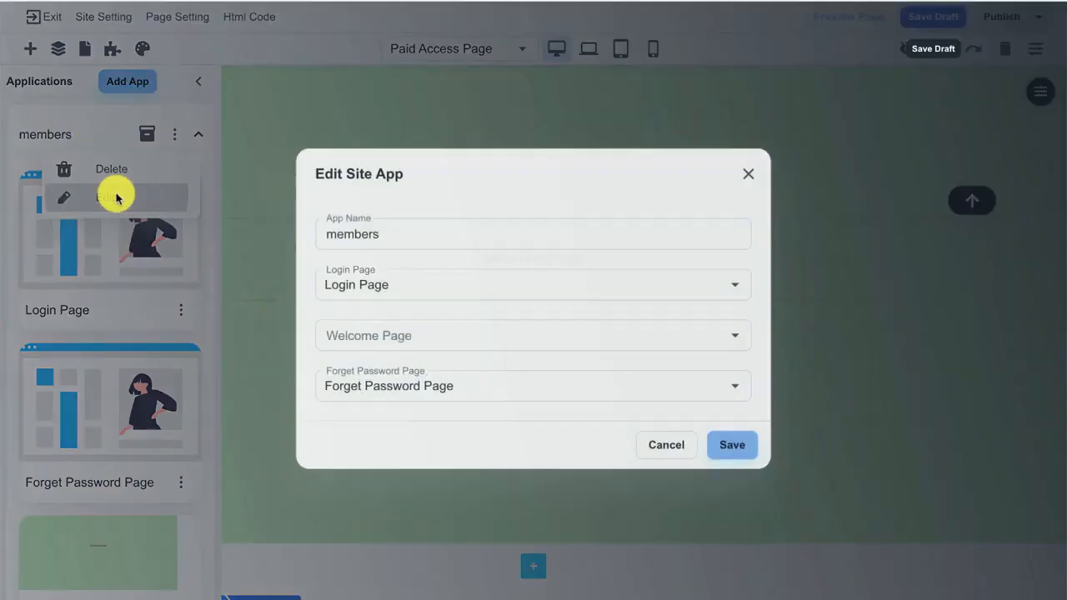
left_click(375, 333)
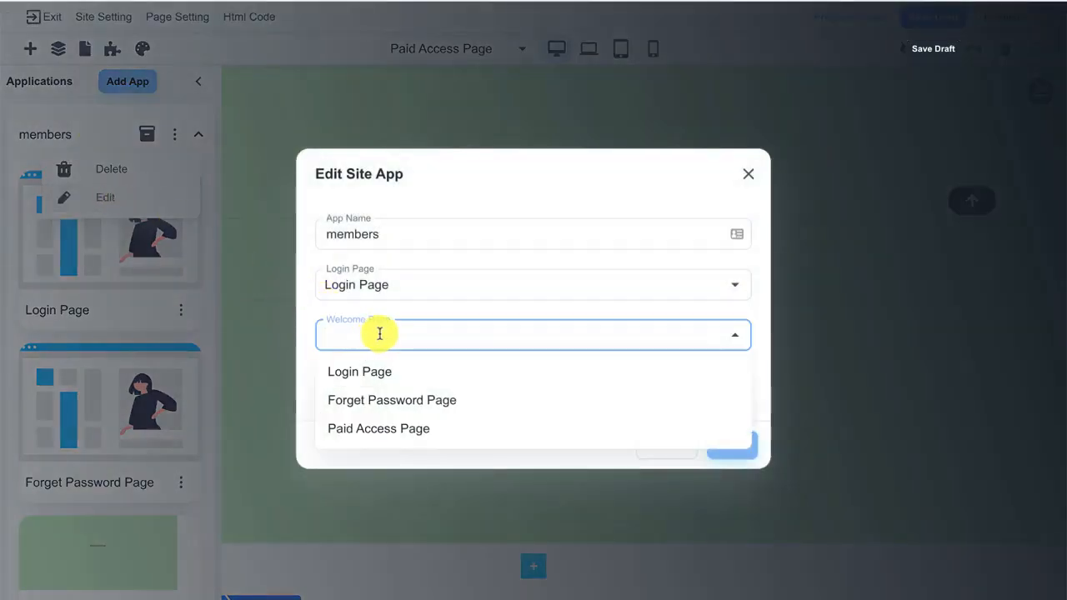
left_click(429, 430)
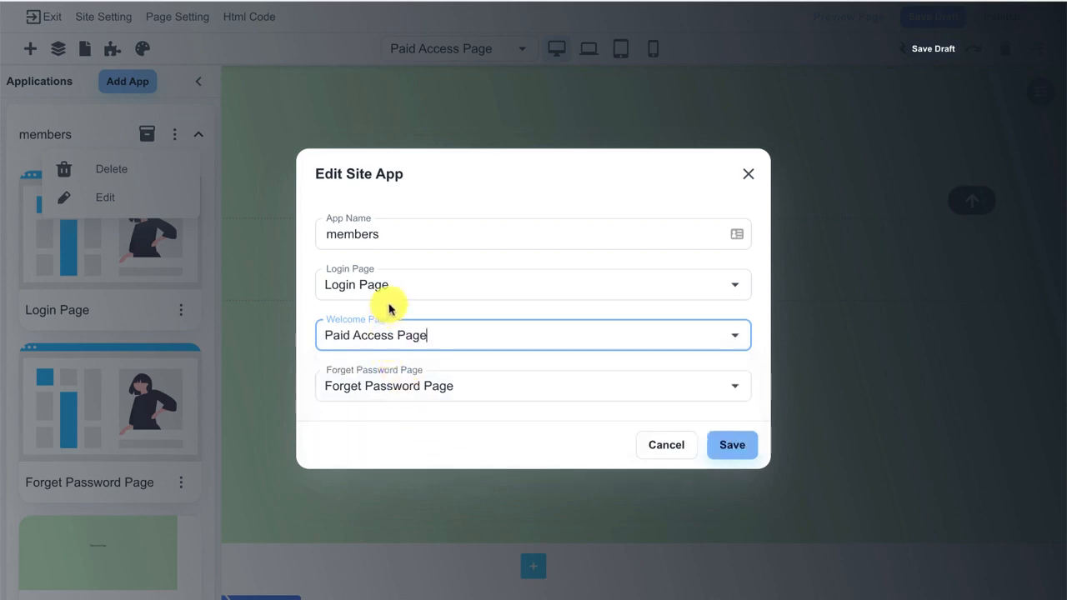
left_click(723, 445)
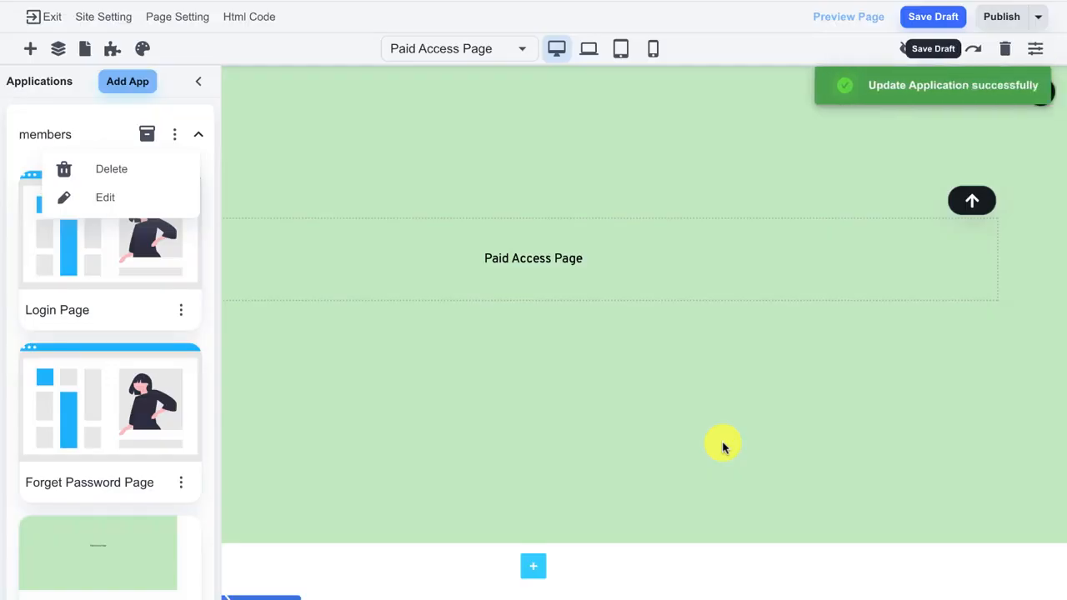
left_click(198, 132)
left_click(198, 130)
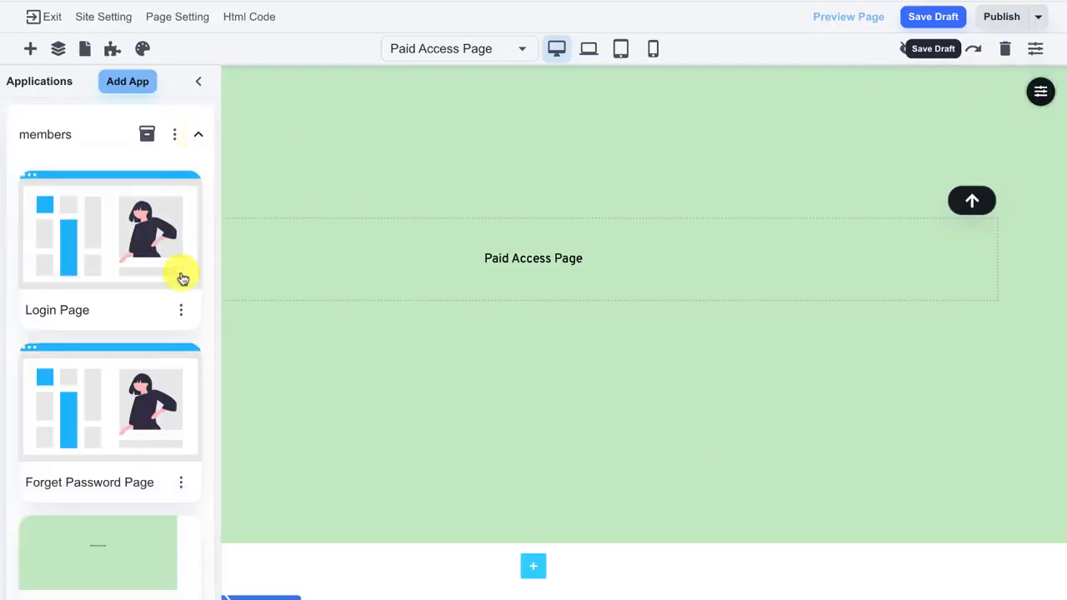
Check the app and Paid Access Page product restrictions unchanged, then collapse the applications panel.
scroll(178, 292, "down", 2)
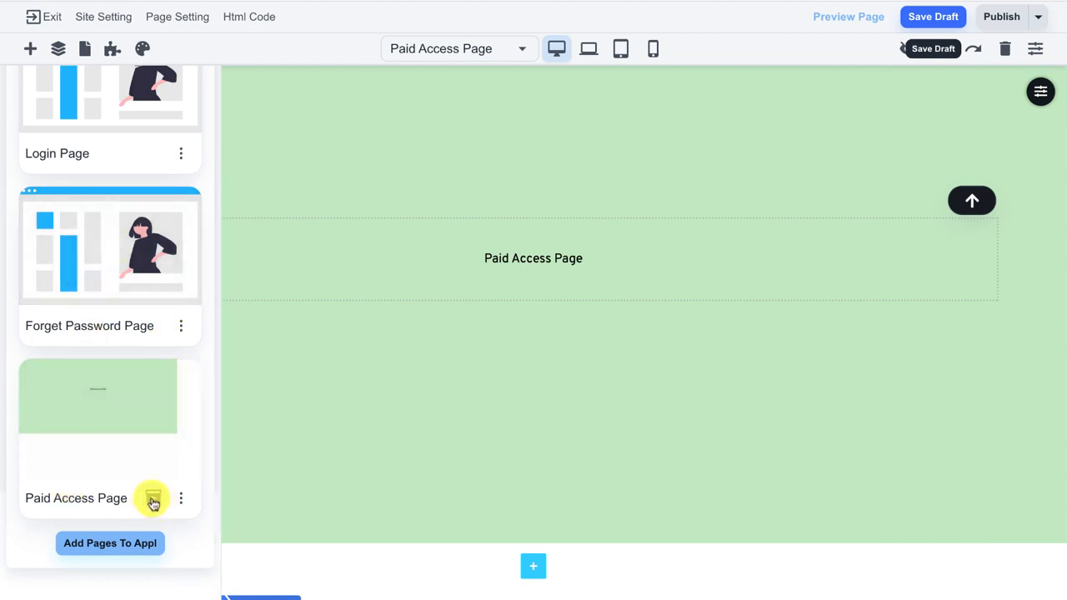
scroll(134, 517, "up", 3)
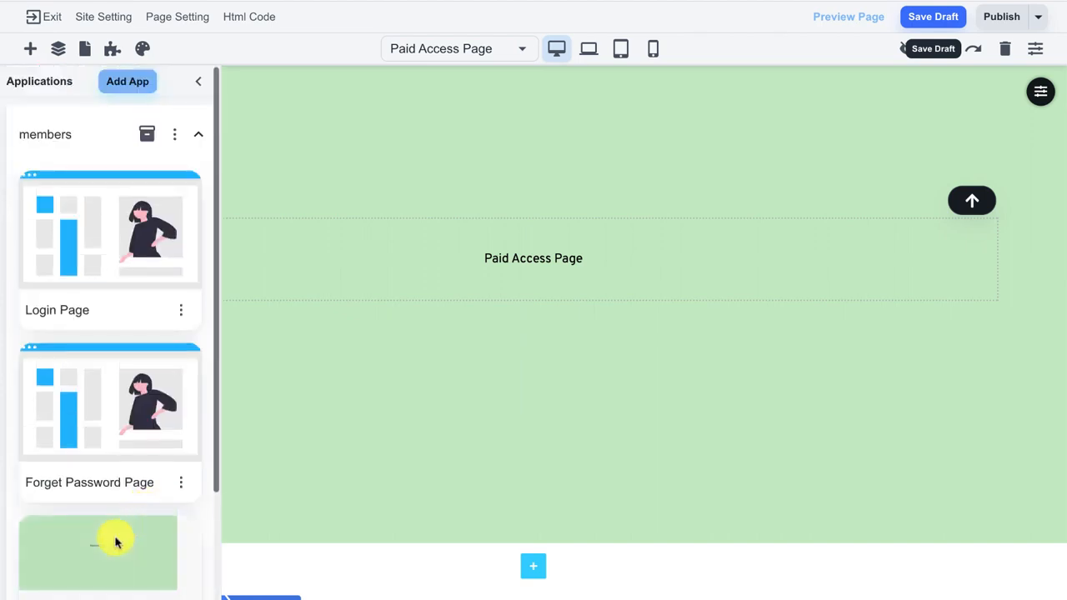
left_click(140, 136)
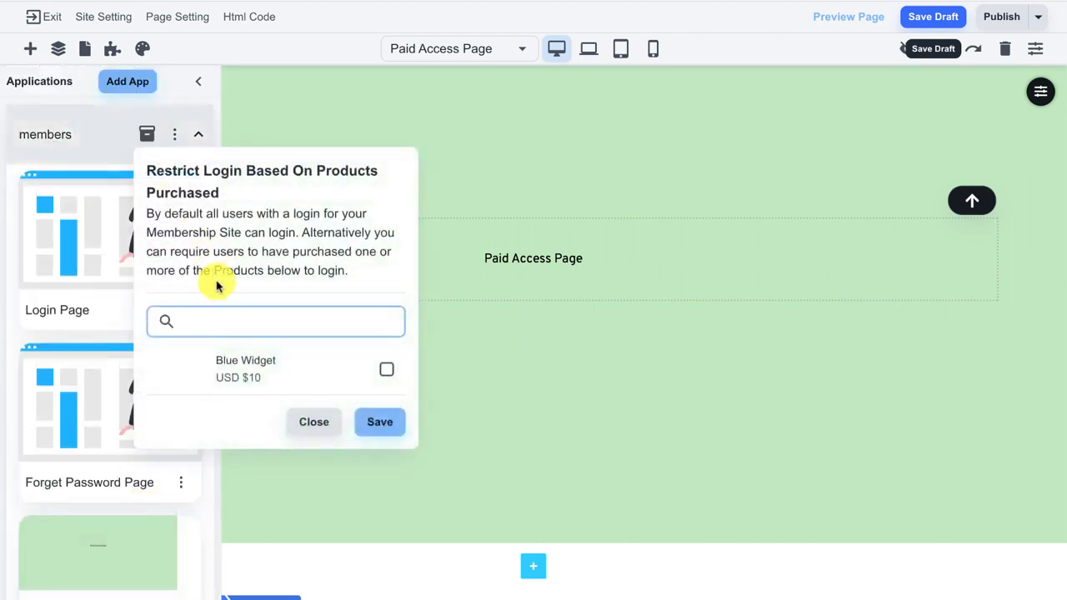
left_click(90, 121)
scroll(146, 230, "down", 2)
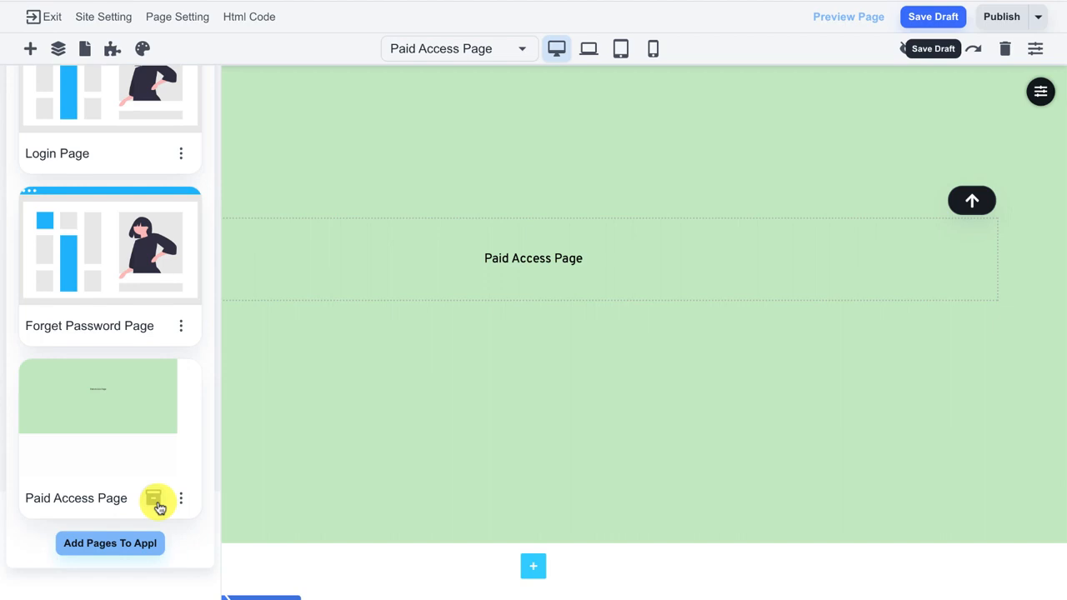
left_click(154, 498)
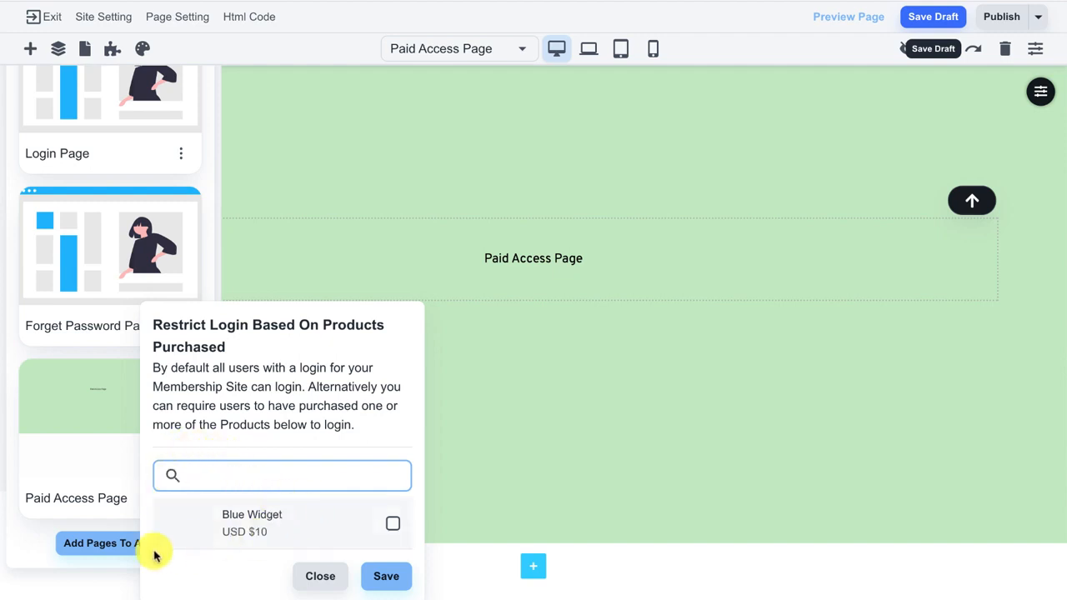
left_click(105, 579)
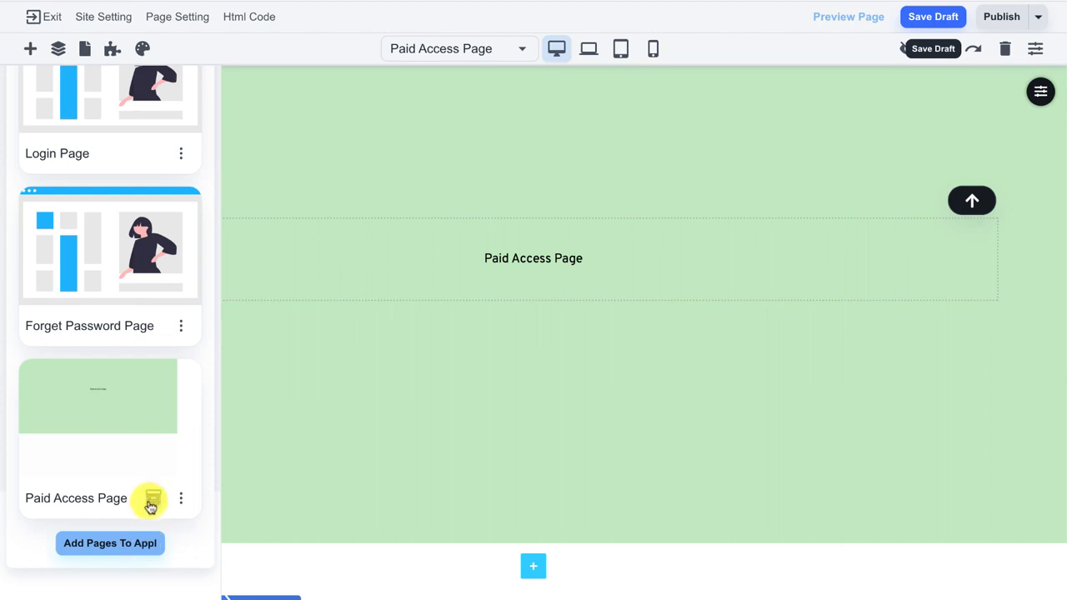
scroll(155, 495, "up", 2)
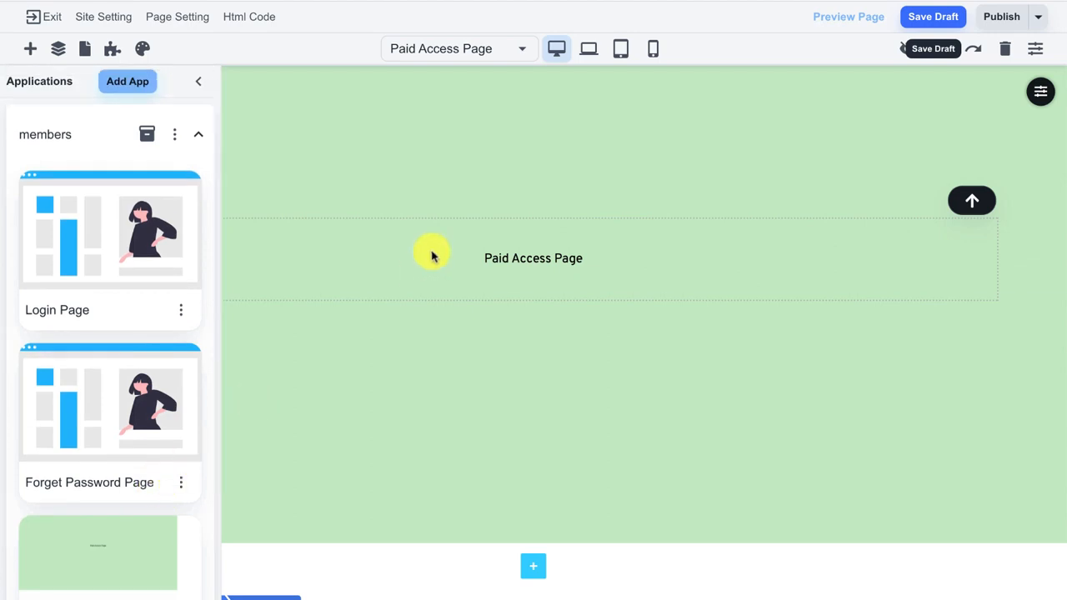
left_click(196, 85)
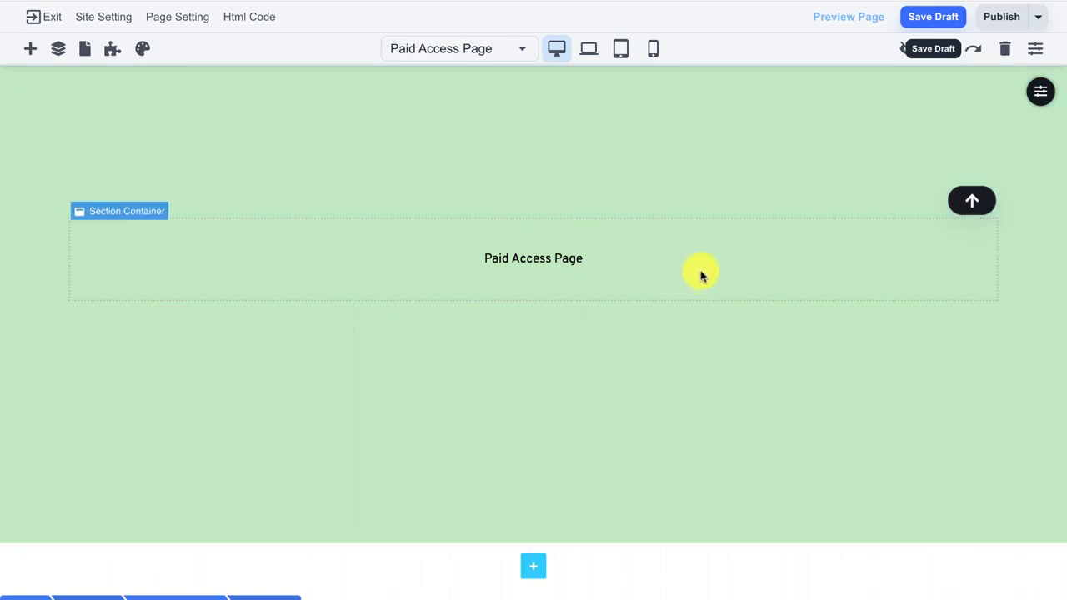
Publish the Paid Access Page and close the Congratulations confirmation.
left_click(1001, 18)
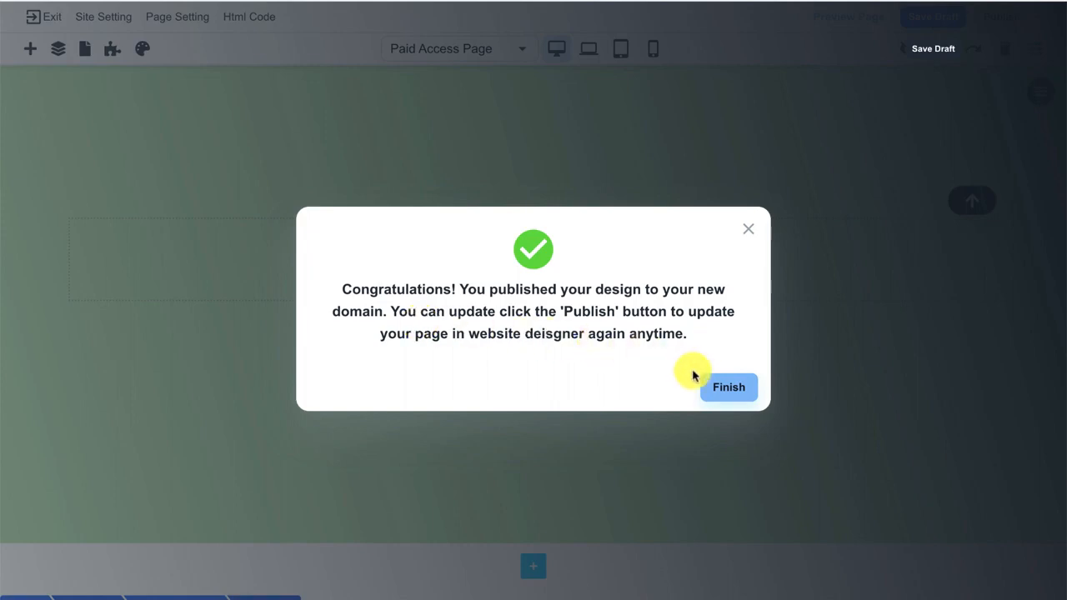
left_click(723, 389)
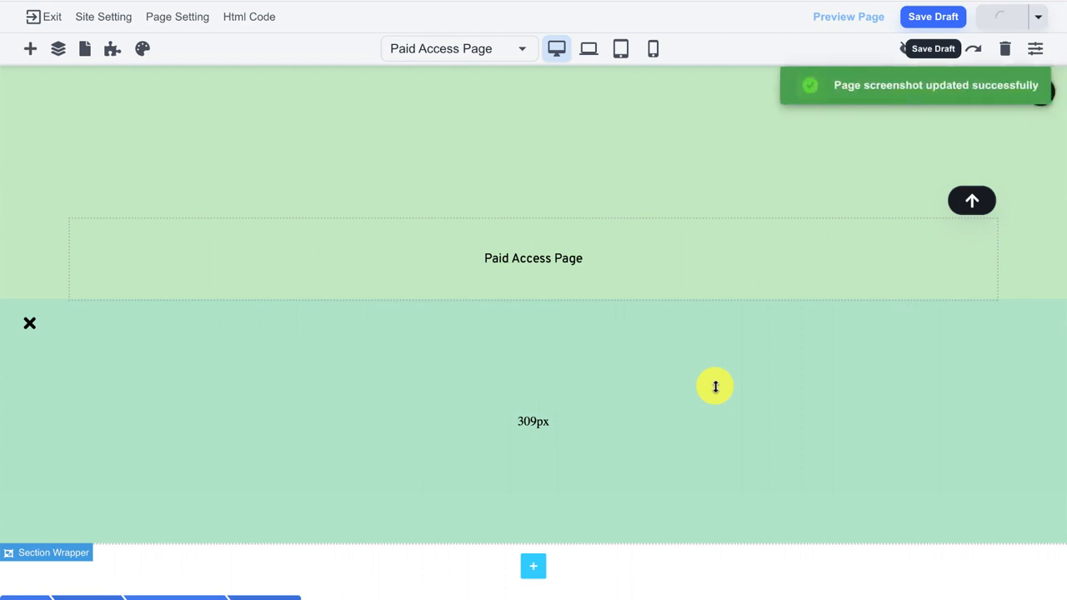
Switch to the members Login Page (/members/login) and view its live login form.
left_click(114, 55)
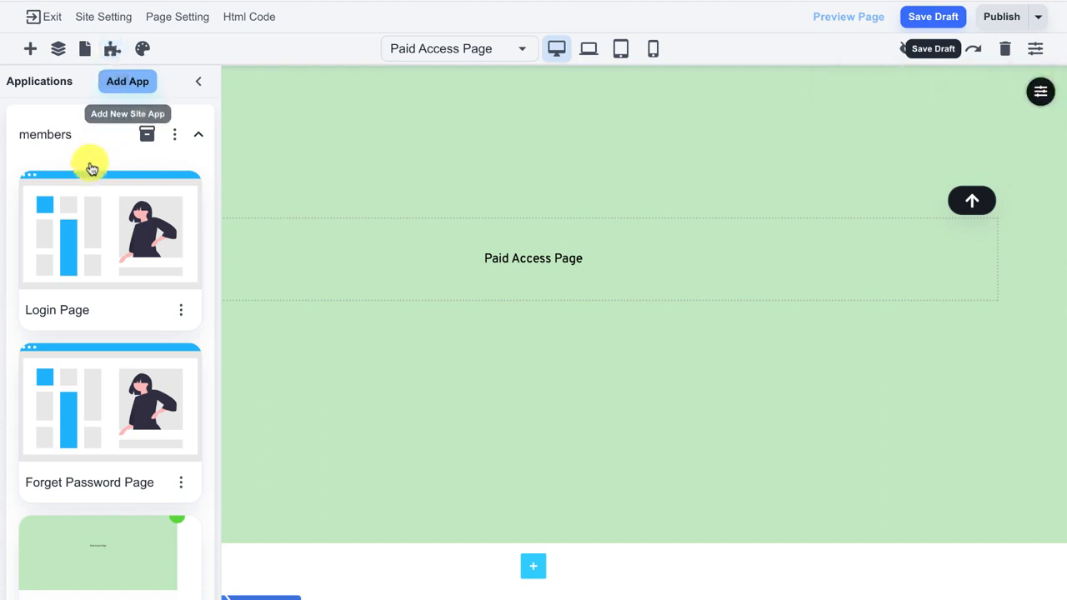
left_click(80, 225)
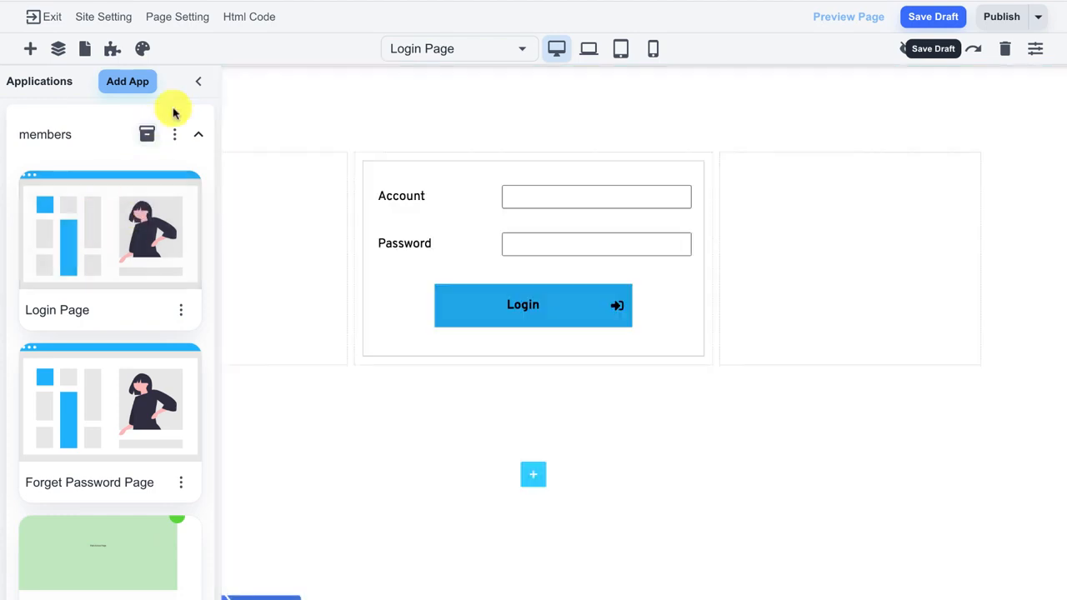
left_click(199, 82)
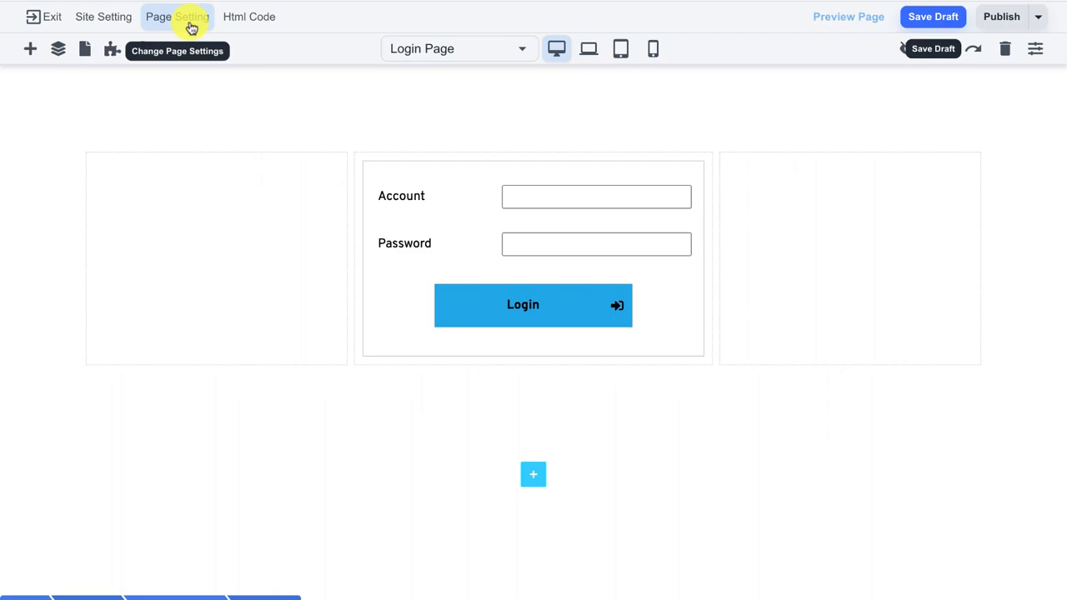
left_click(191, 27)
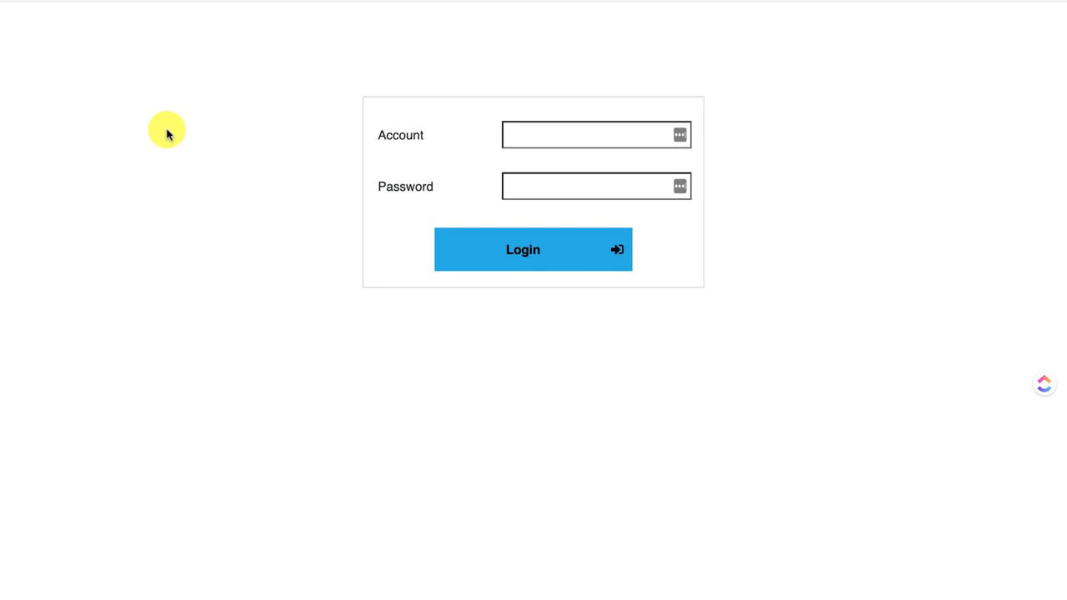
Try logging in with a test account and password, getting 'User not found', then return to the editor.
left_click(527, 132)
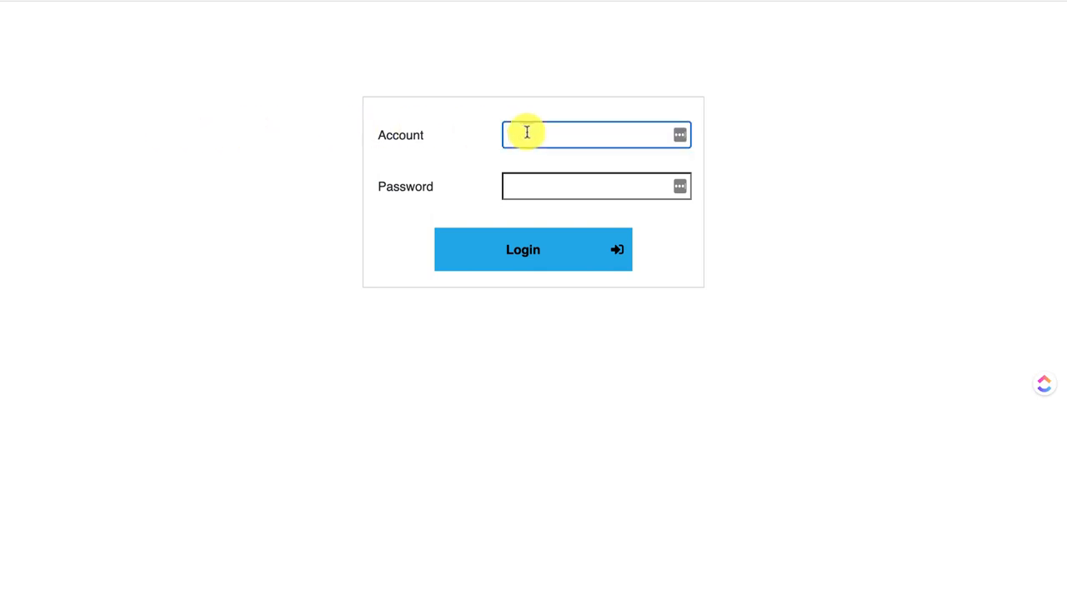
type("test")
left_click(542, 190)
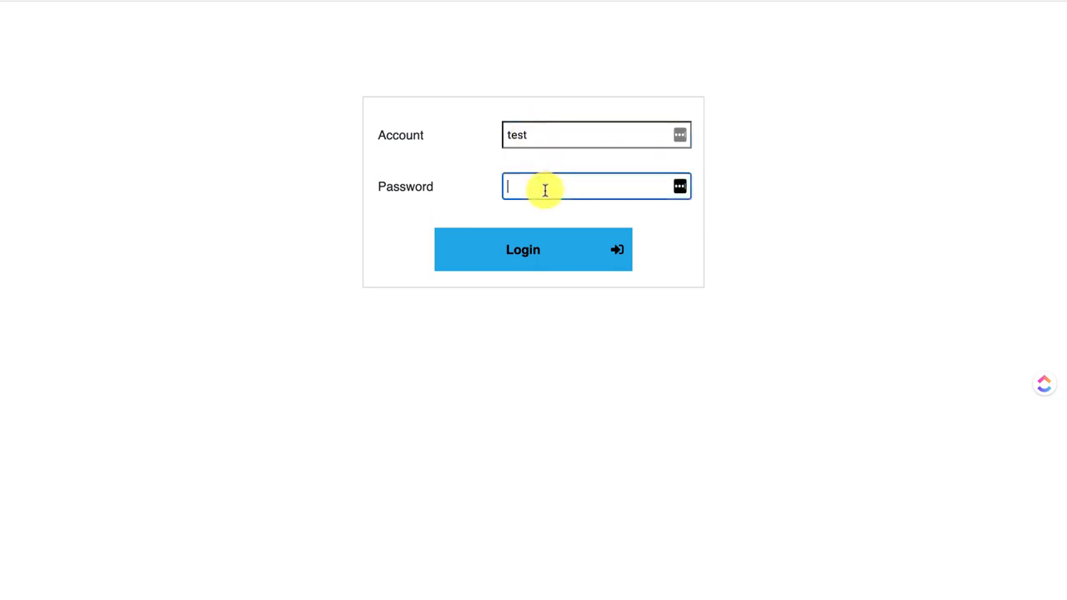
type("test")
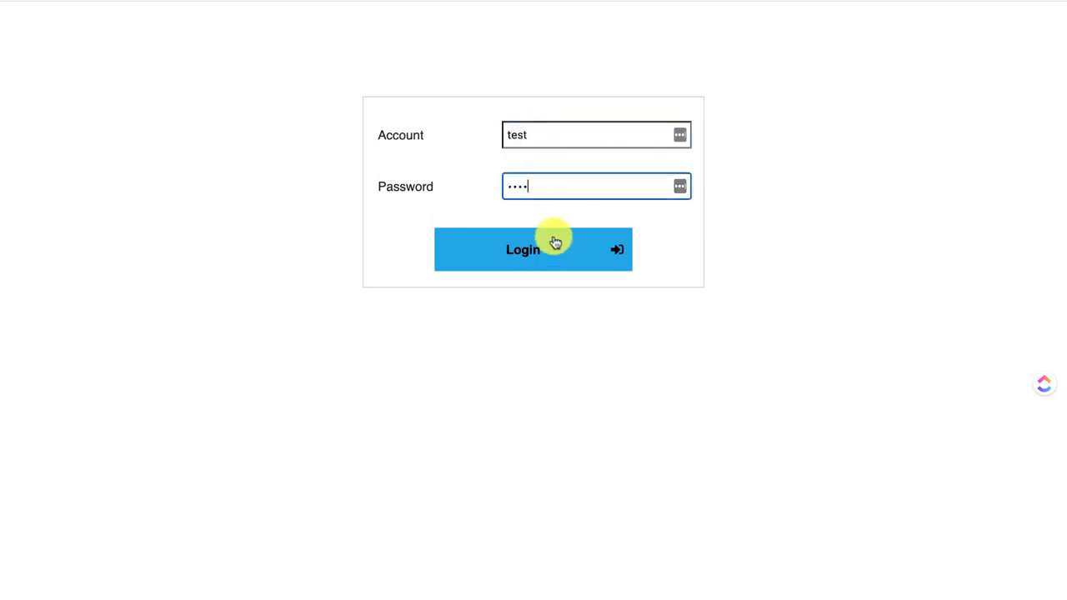
left_click(549, 250)
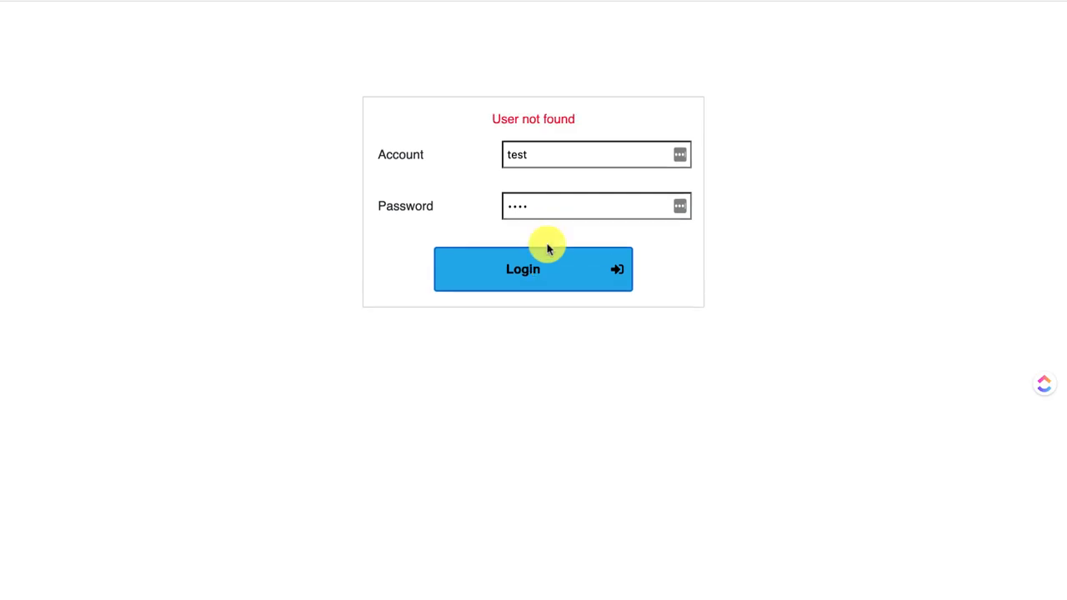
left_click_drag(500, 149, 603, 125)
left_click(604, 125)
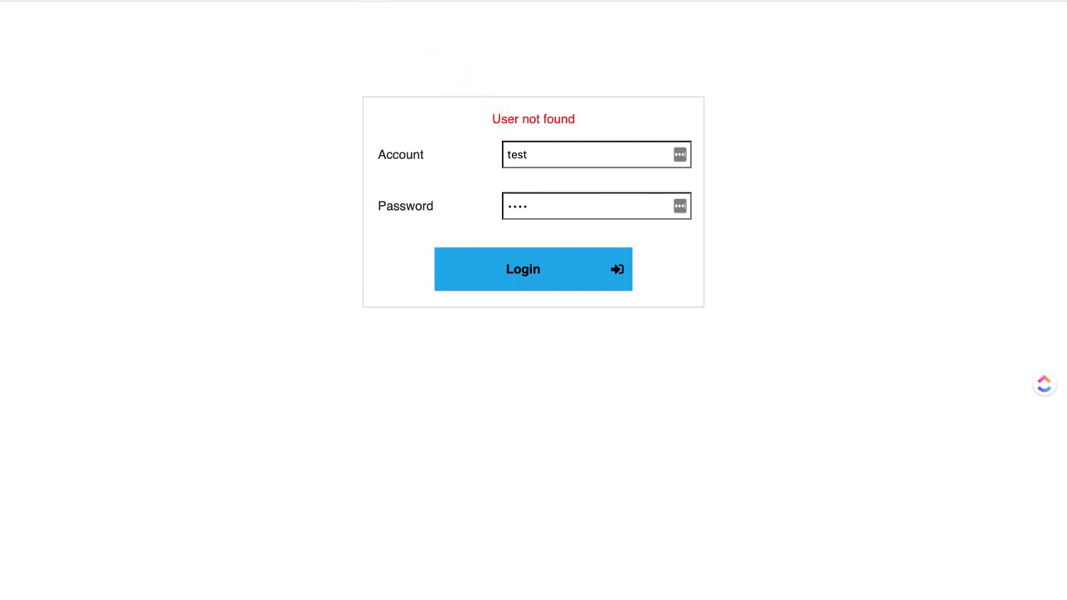
left_click(325, 1)
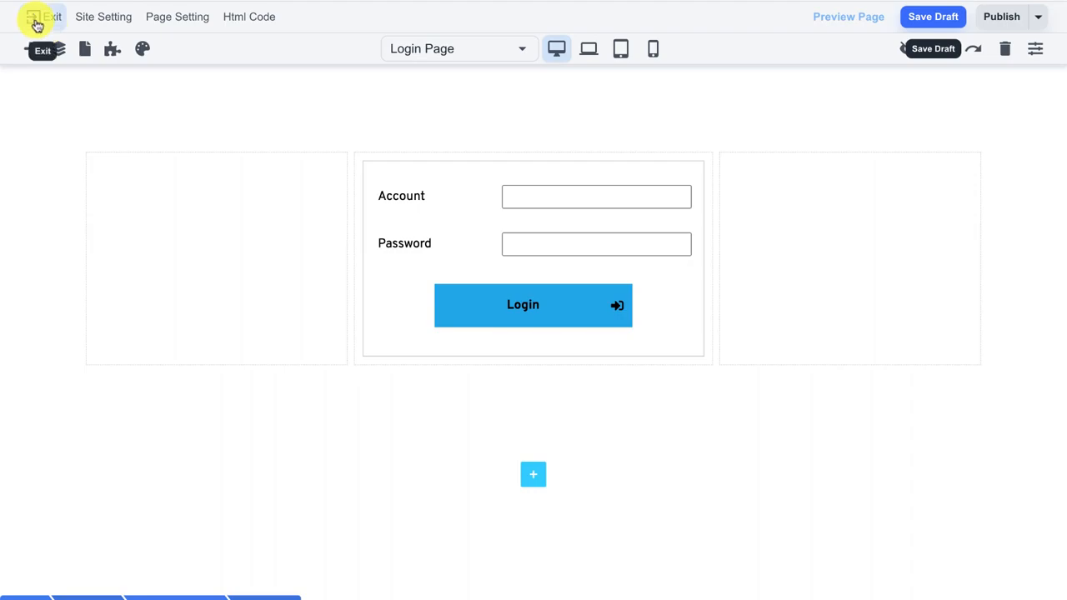
From Database, create a contact with the person's first name, last name and e-mail address.
left_click(37, 25)
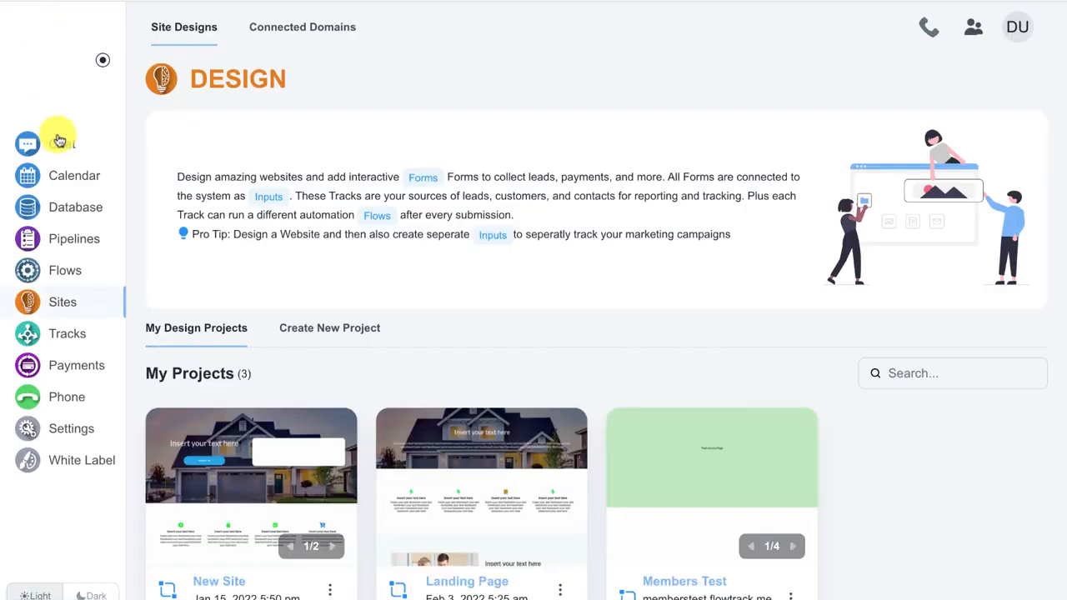
left_click(73, 209)
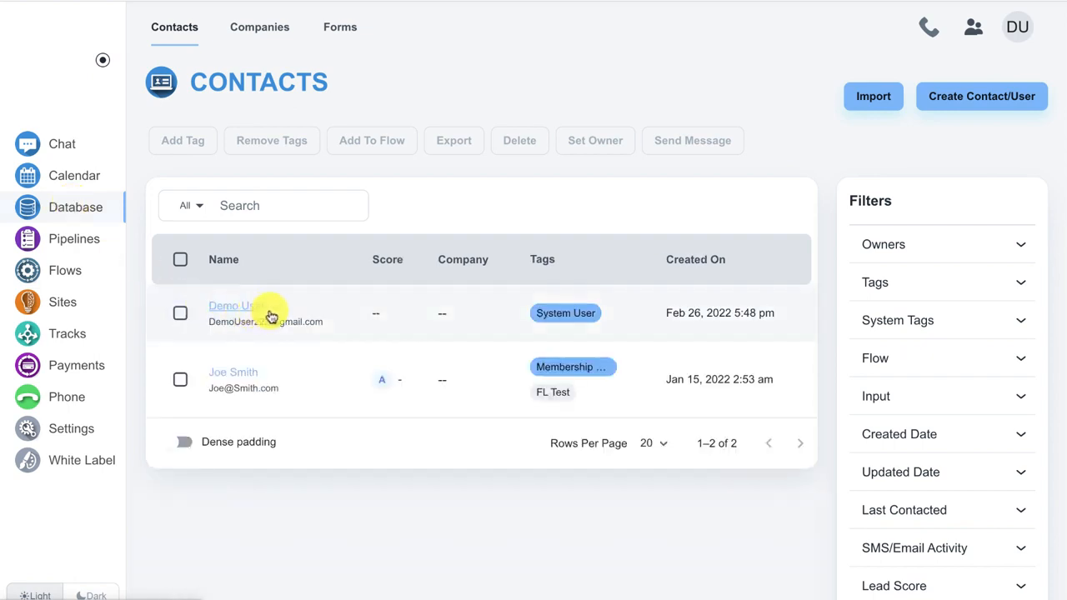
left_click(972, 97)
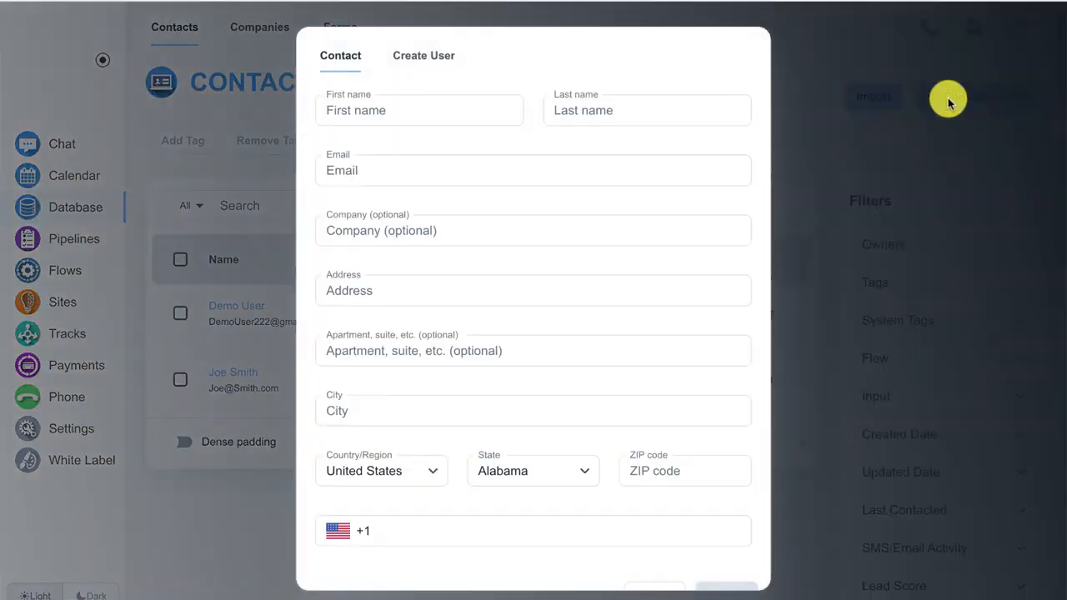
left_click(395, 102)
type("Adam")
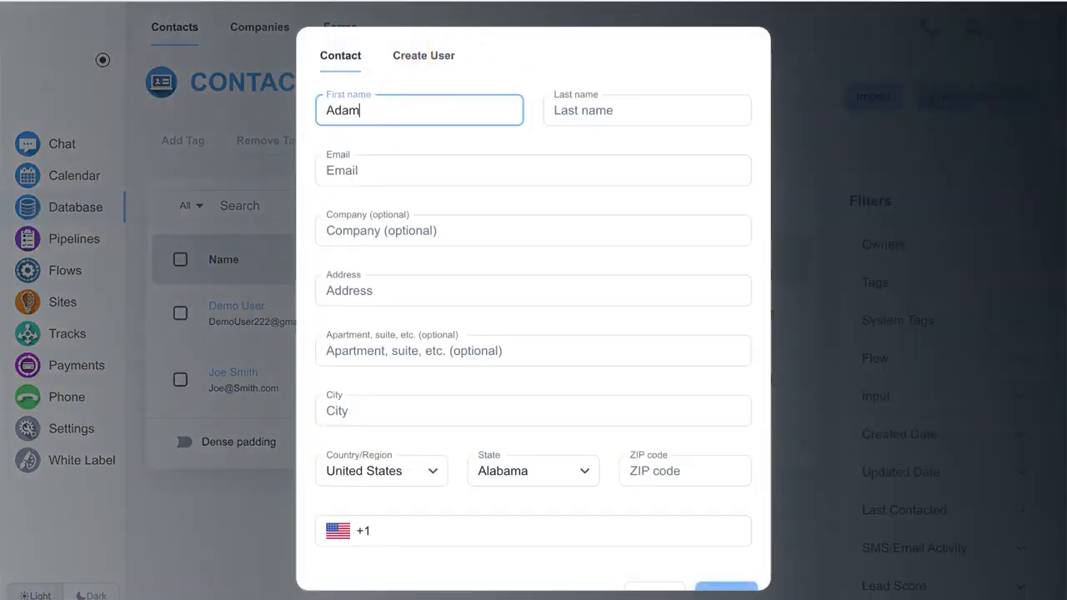
key("Tab")
type("Smith")
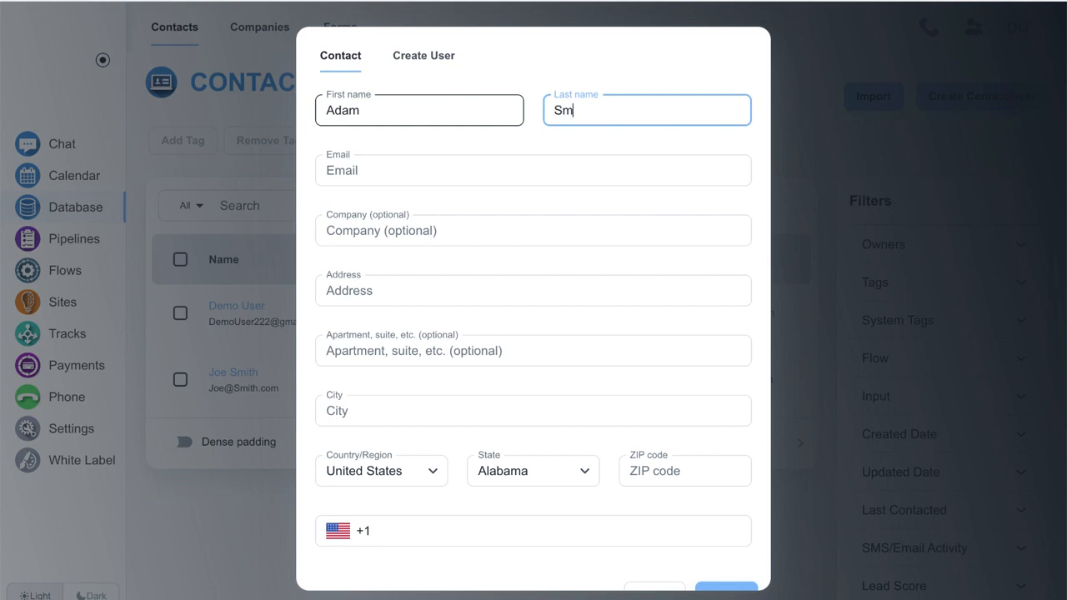
left_click(429, 169)
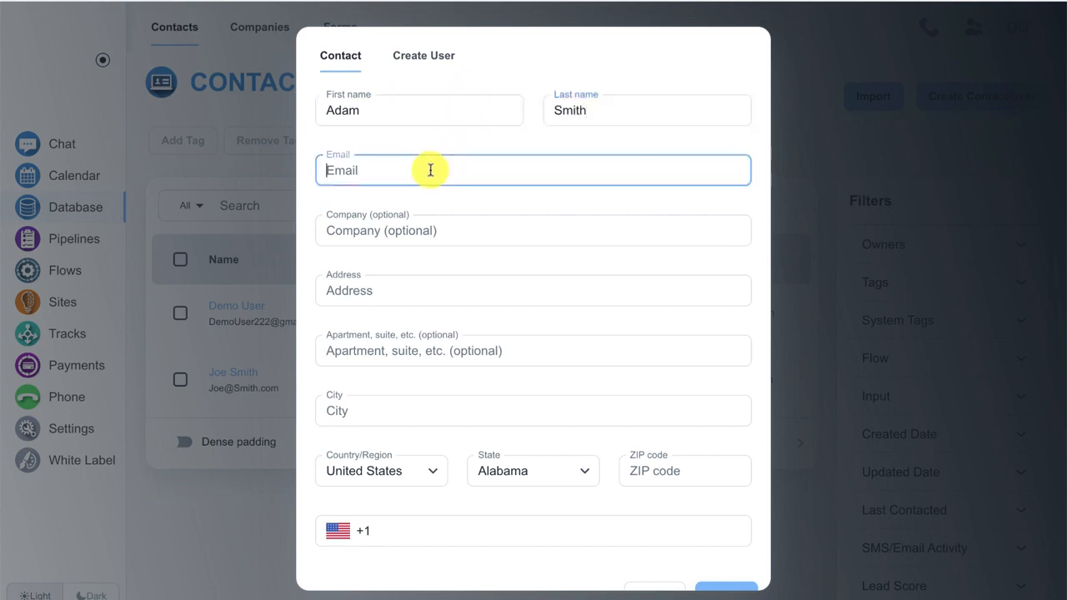
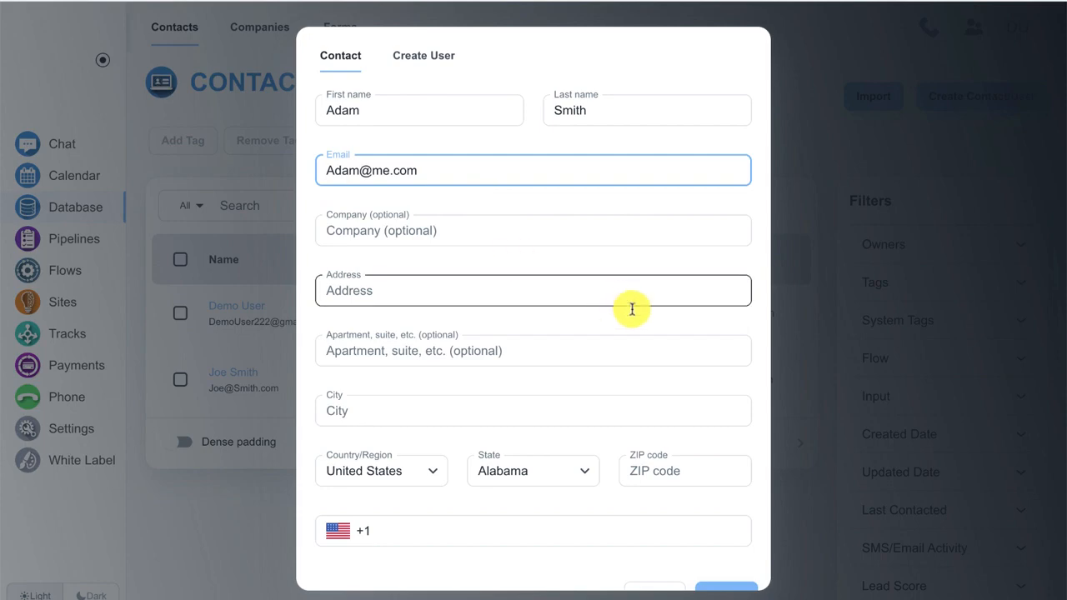
scroll(630, 305, "down", 1)
left_click(755, 569)
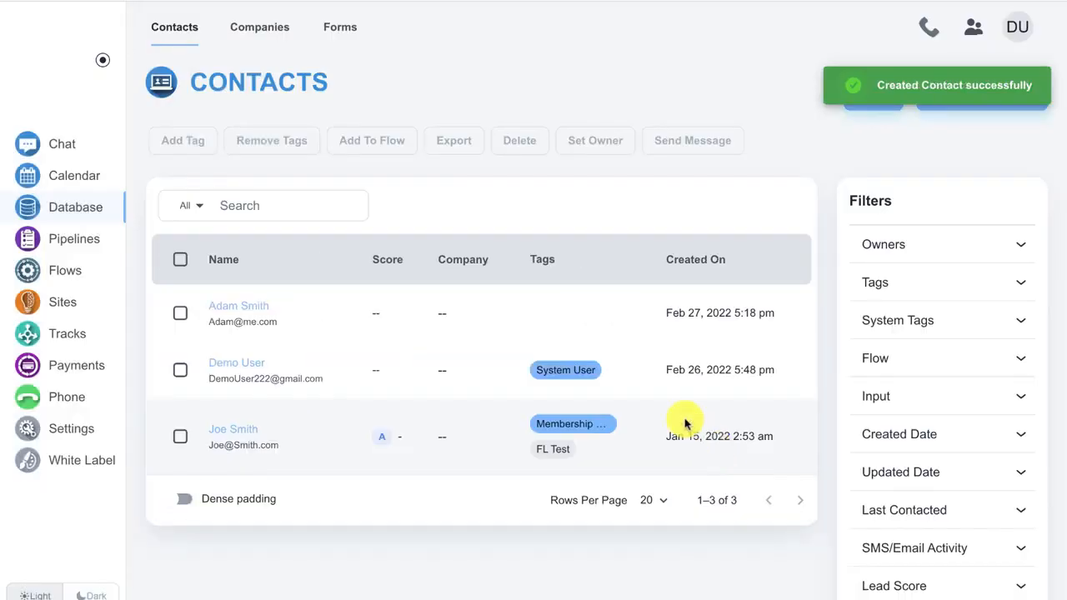
Open the new contact's record and choose Create CRM Login under System User Login Info.
left_click(247, 310)
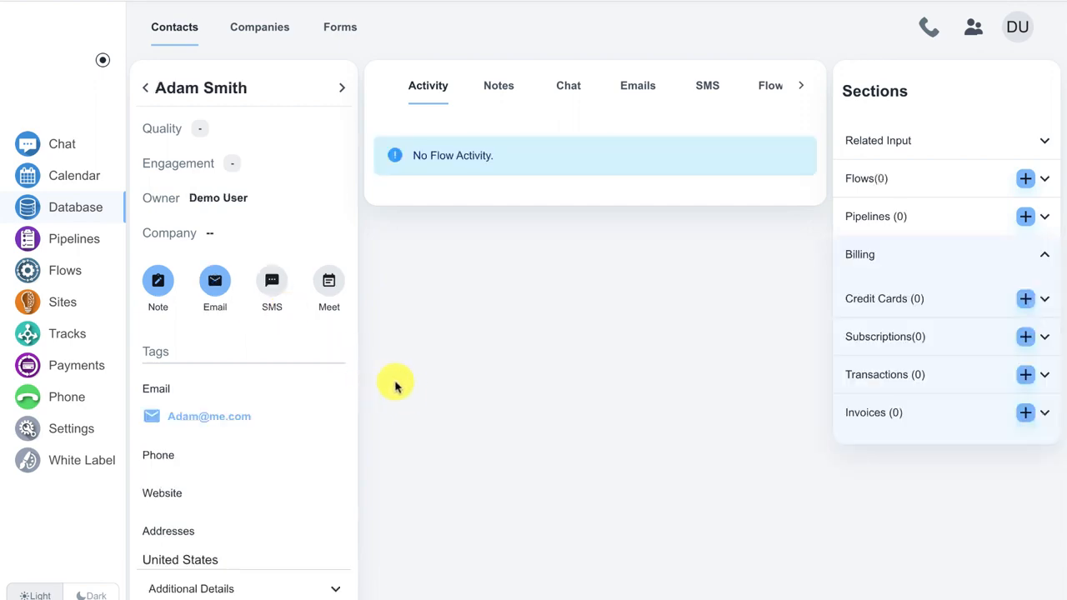
scroll(416, 286, "down", 3)
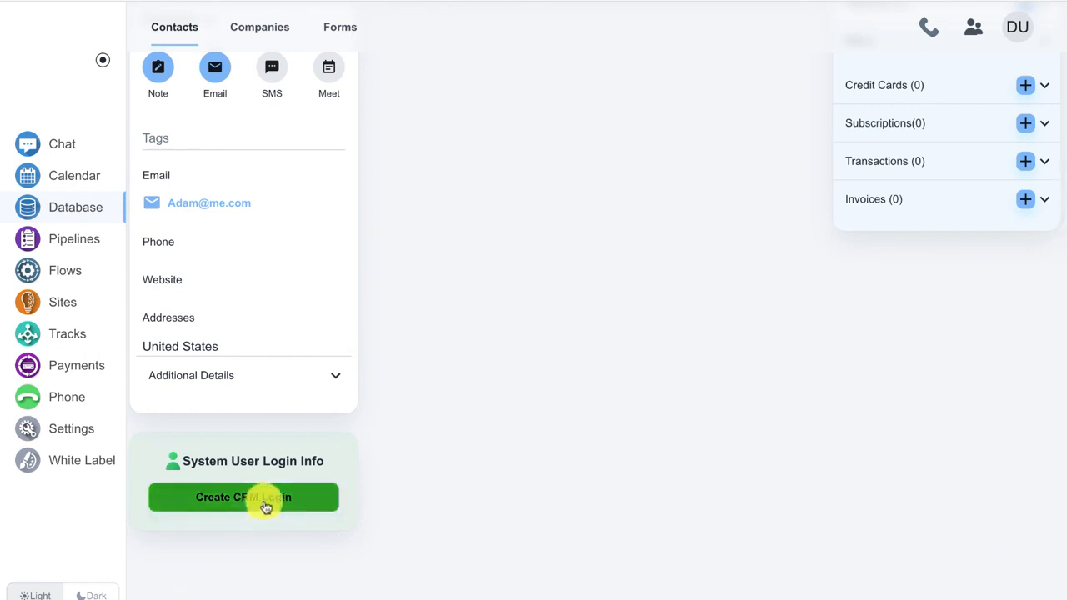
left_click(266, 505)
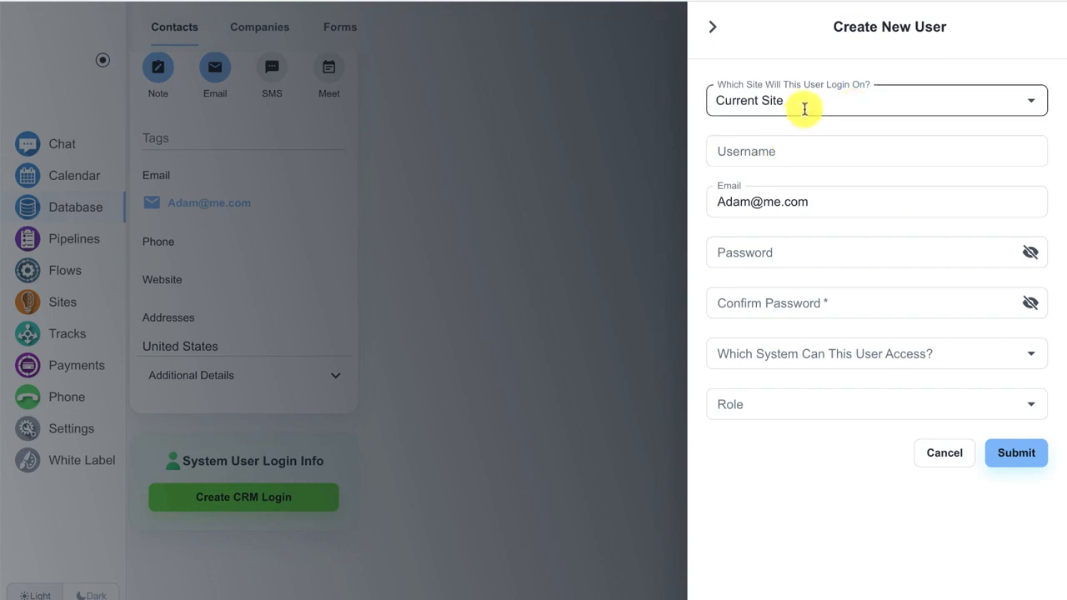
Create the contact's login on the memberstest site with a username and confirmed password.
left_click(804, 108)
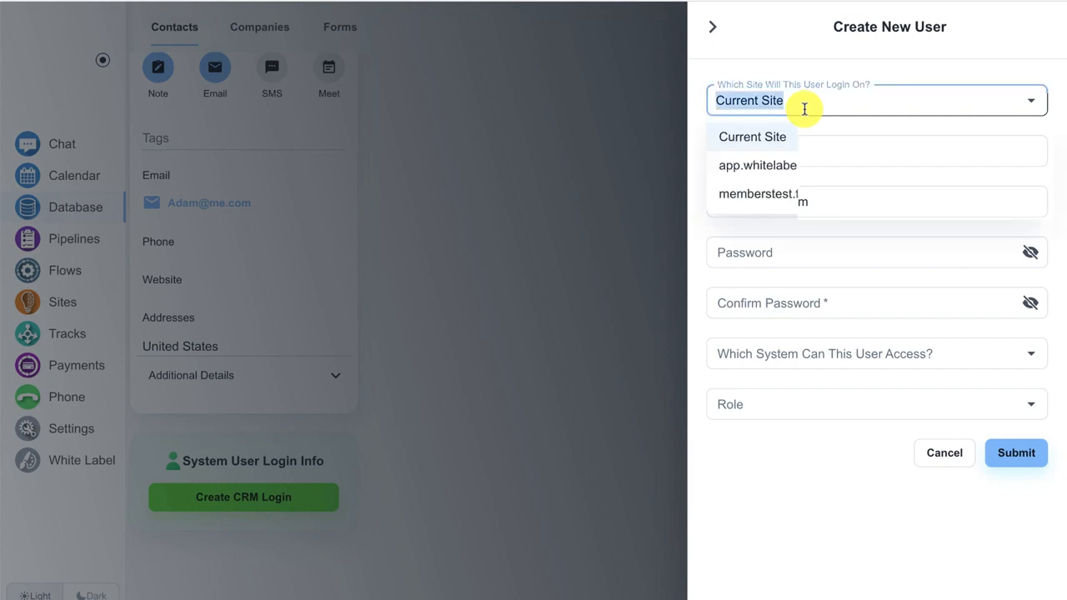
left_click(792, 192)
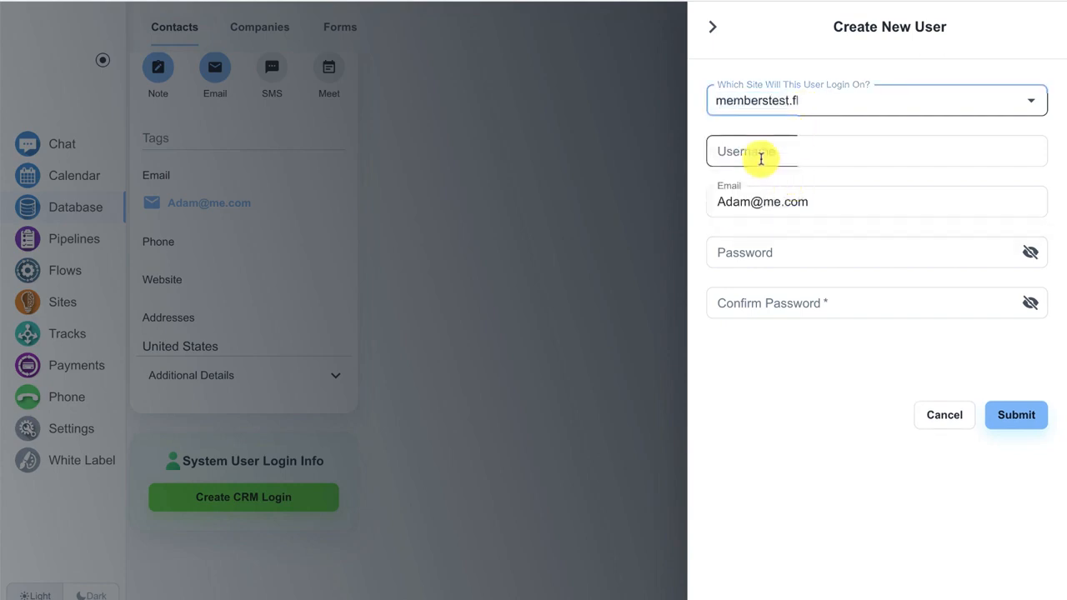
left_click(760, 153)
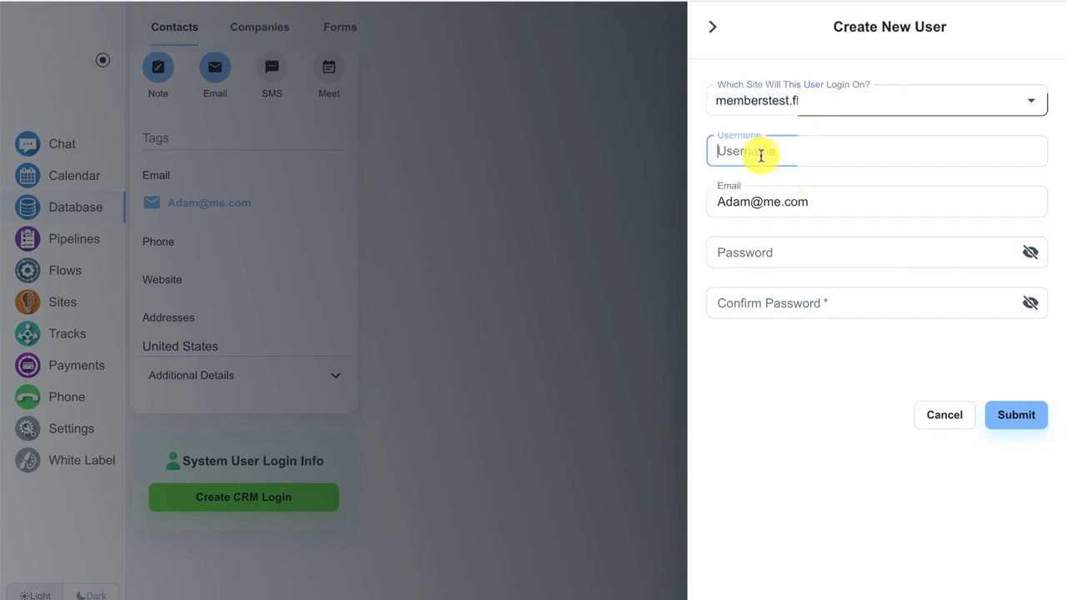
type("Adma")
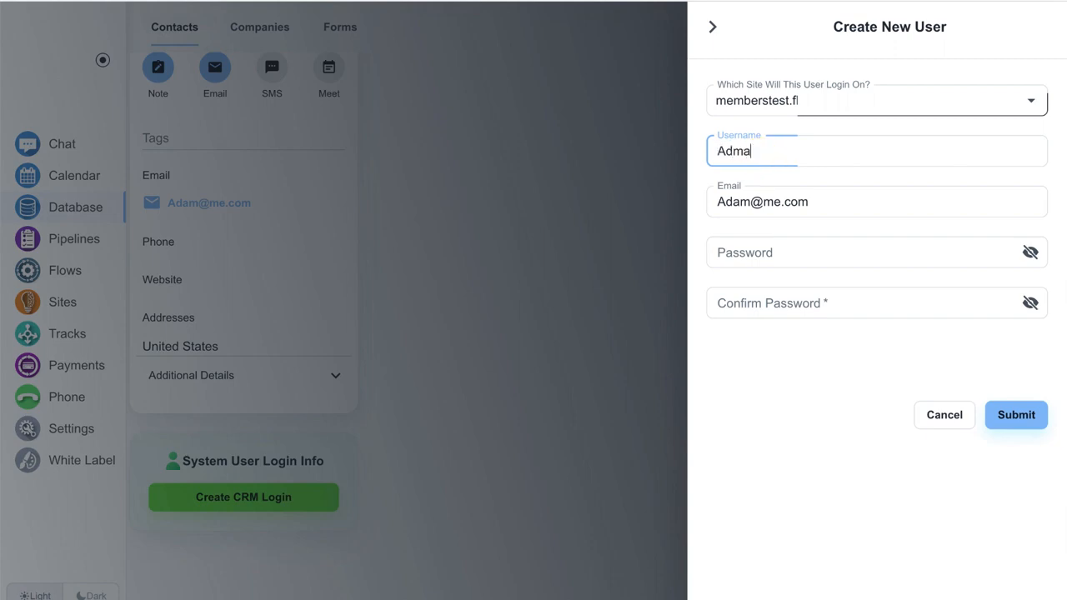
key("BackSpace")
key("BackSpace")
type("am")
key("ctrl+a")
left_click(756, 253)
type("12345")
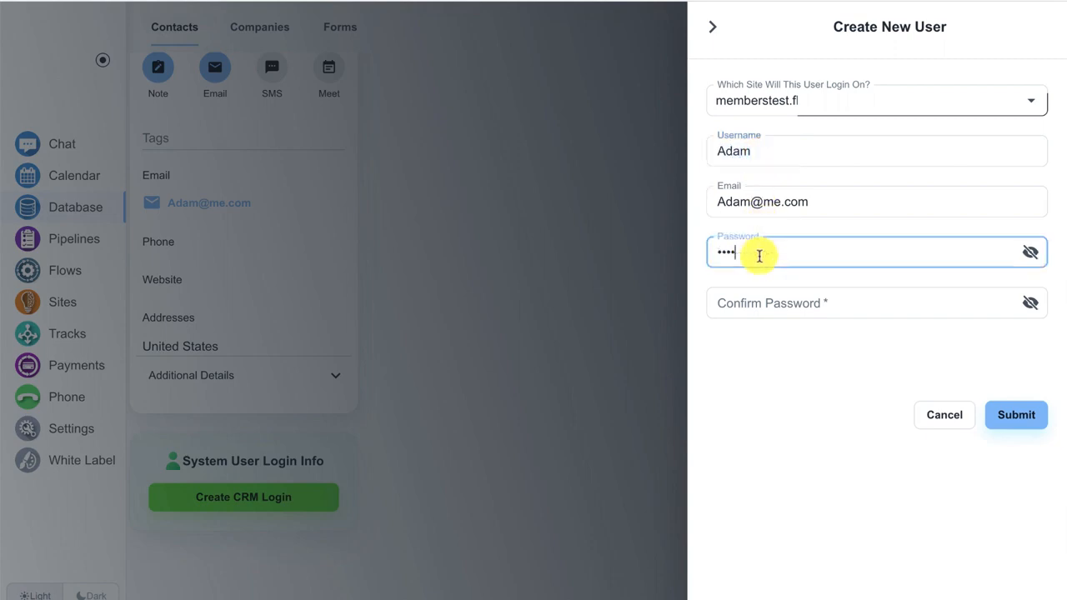
type("6")
left_click(755, 298)
type("12345")
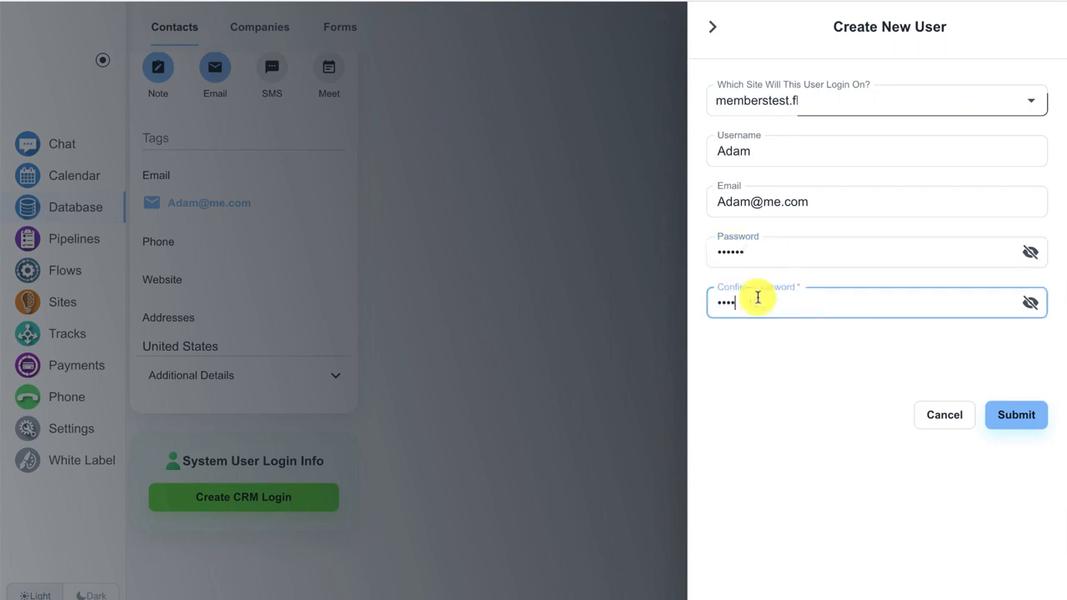
type("6")
left_click(1026, 421)
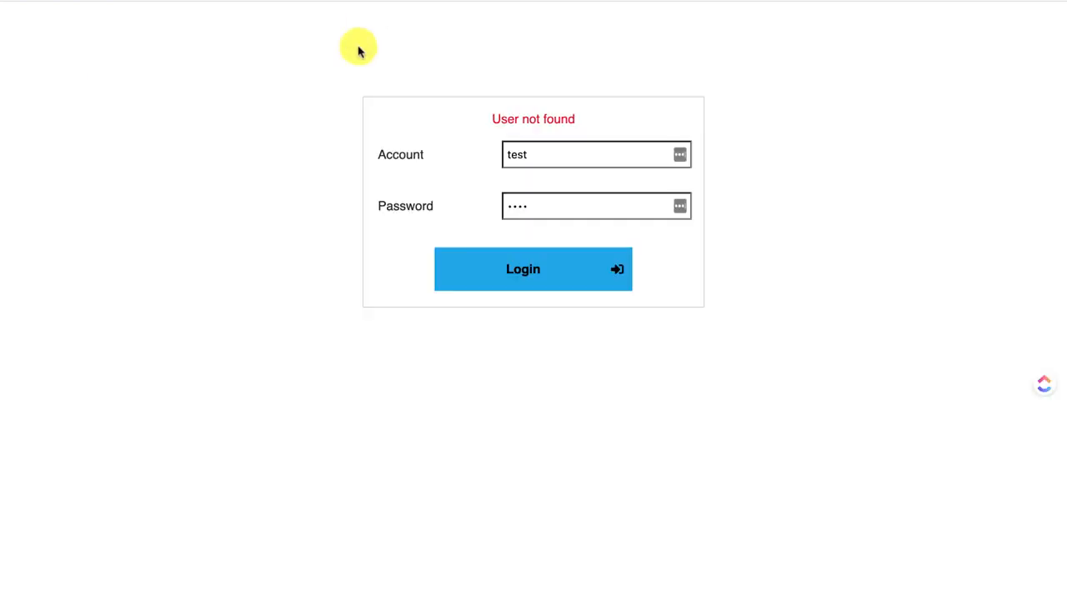
Sign in on the live login form with the new user's username and password.
left_click(552, 165)
key("ctrl+a")
type("Adam")
left_click(535, 191)
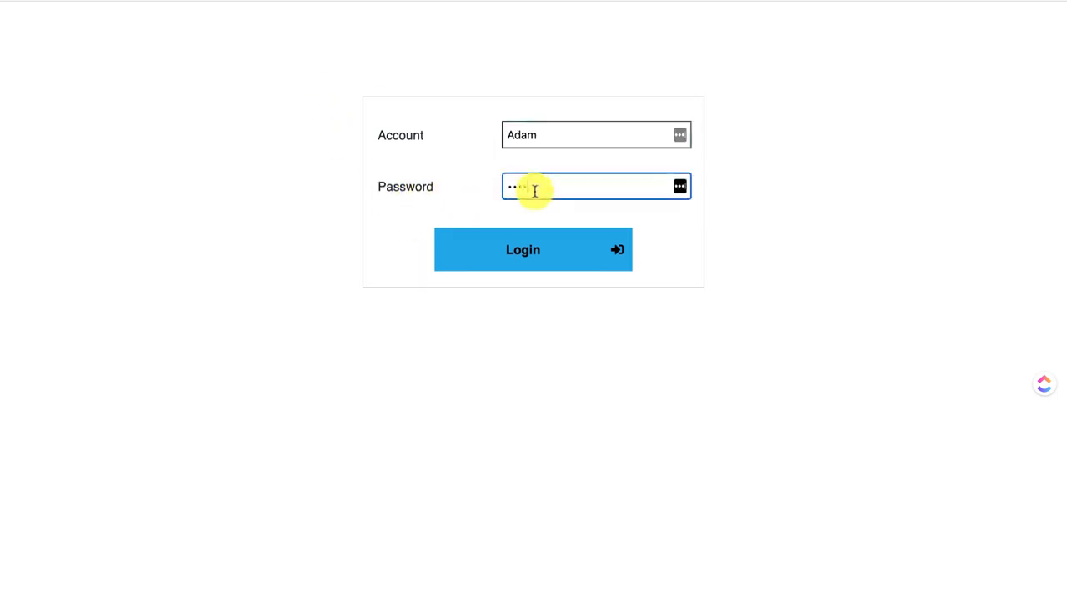
key("super+a")
type("••••••")
left_click(570, 248)
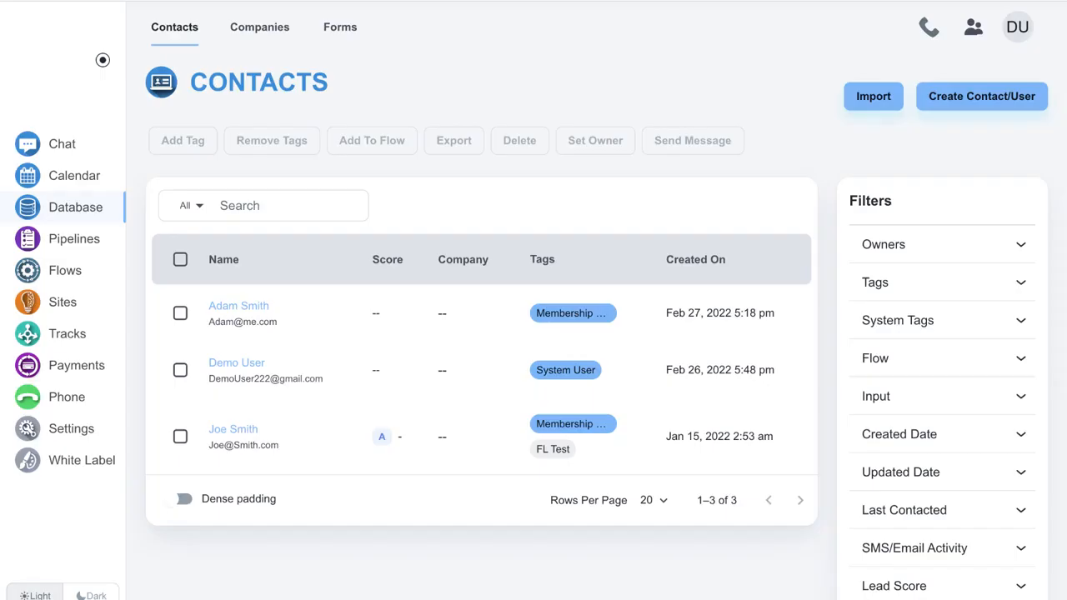
Create a new flow of type Form Submissions triggered by the Order Form.
left_click(82, 272)
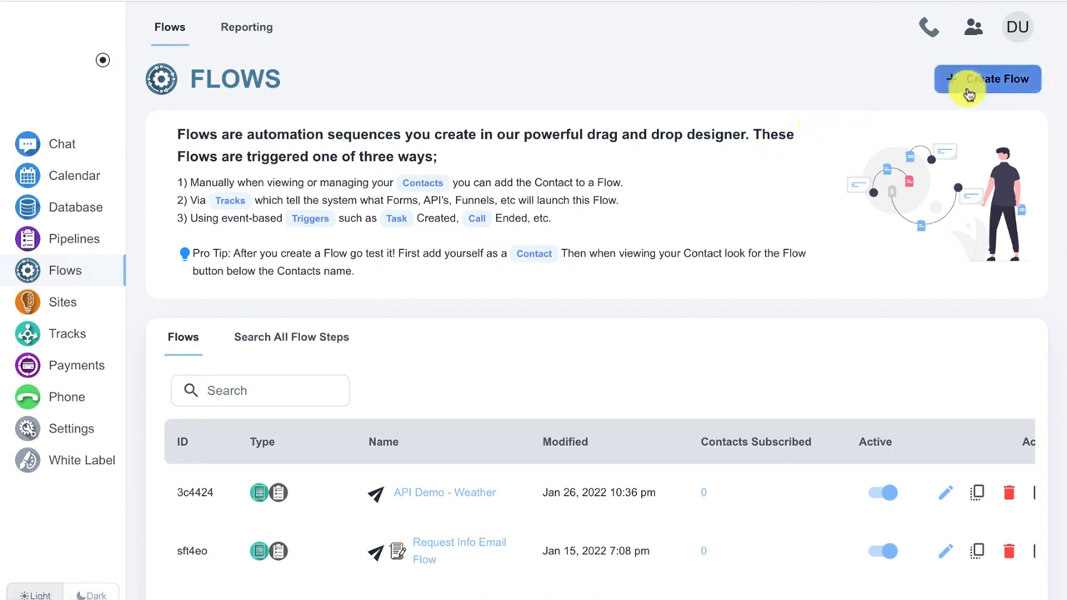
left_click(968, 93)
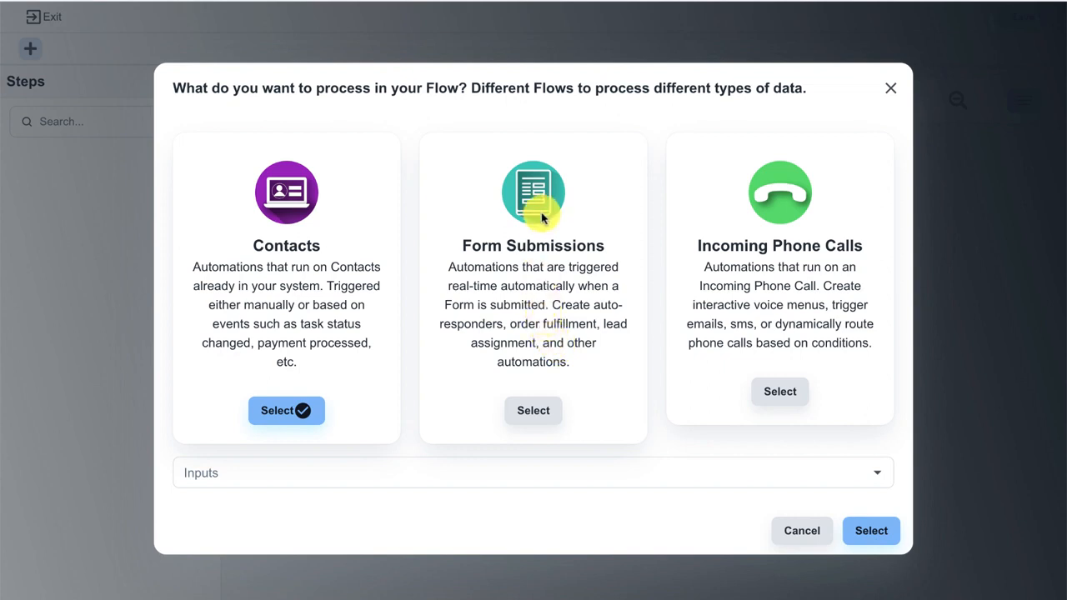
left_click(529, 412)
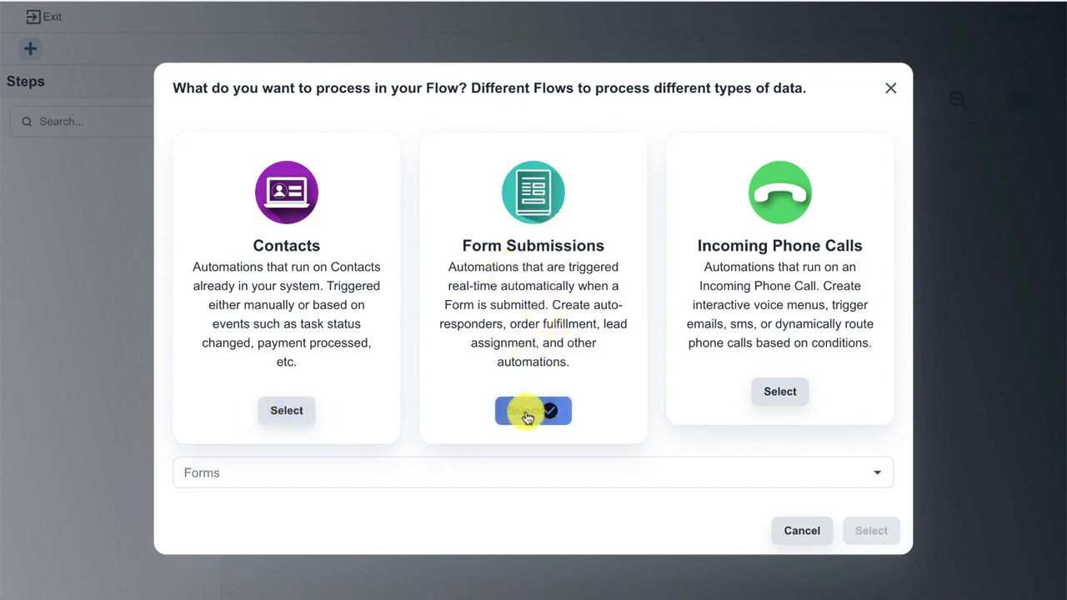
left_click(488, 468)
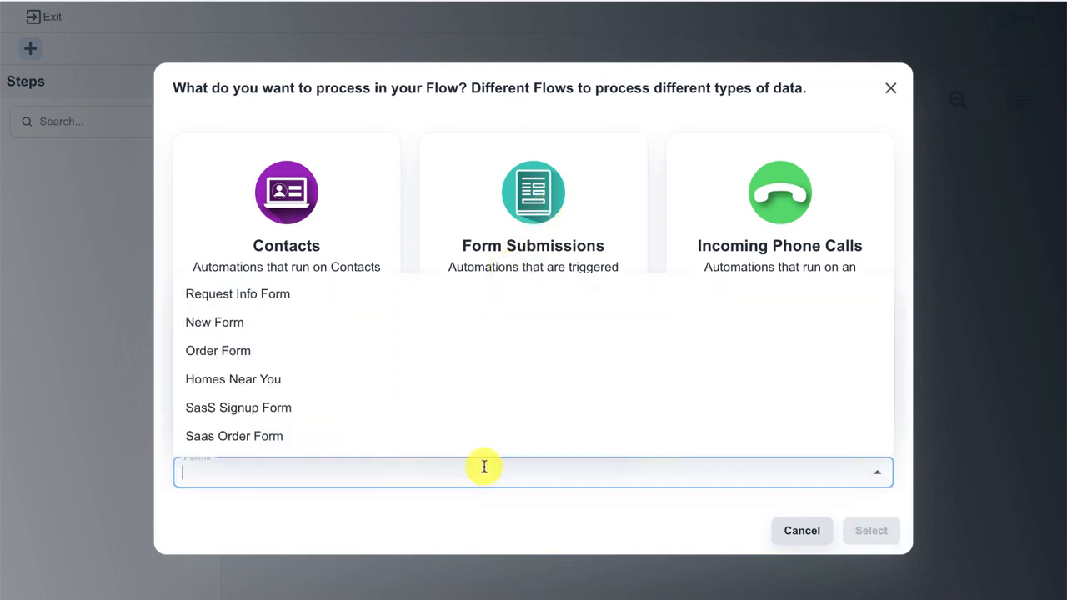
left_click(430, 348)
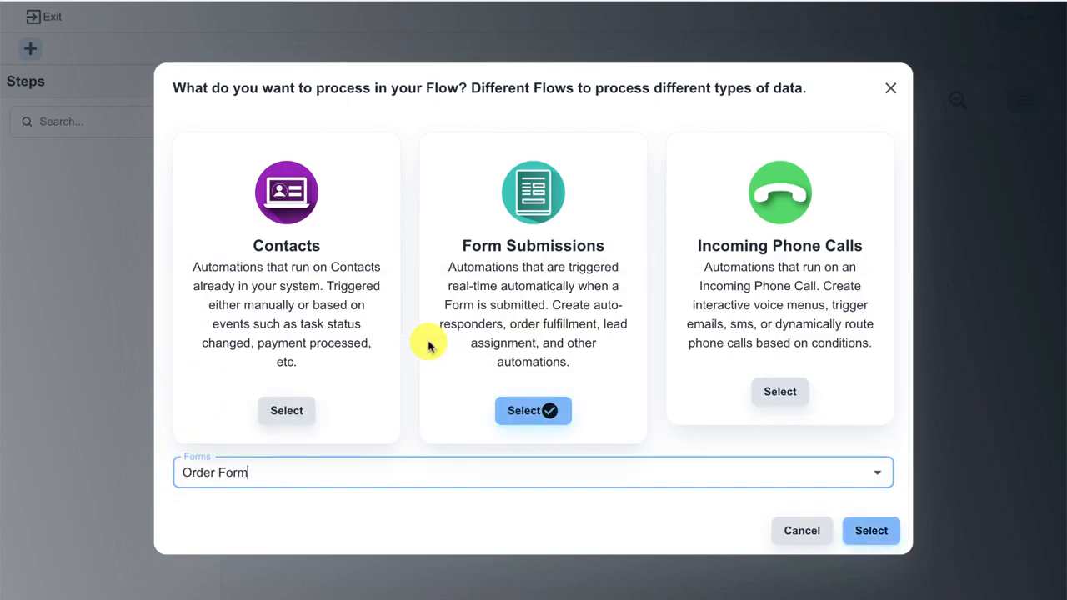
left_click(861, 540)
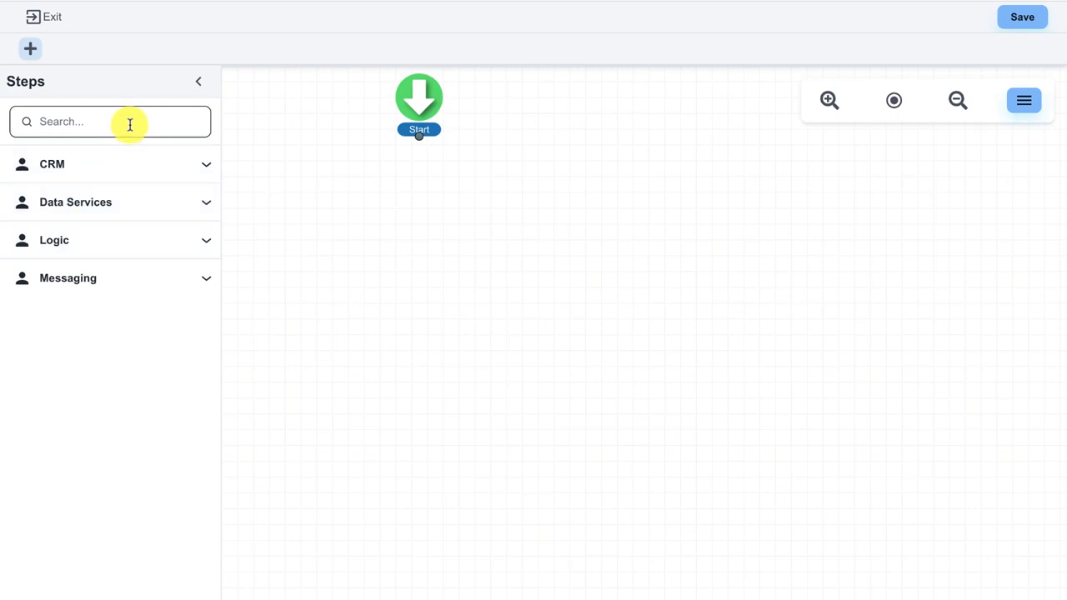
left_click(123, 169)
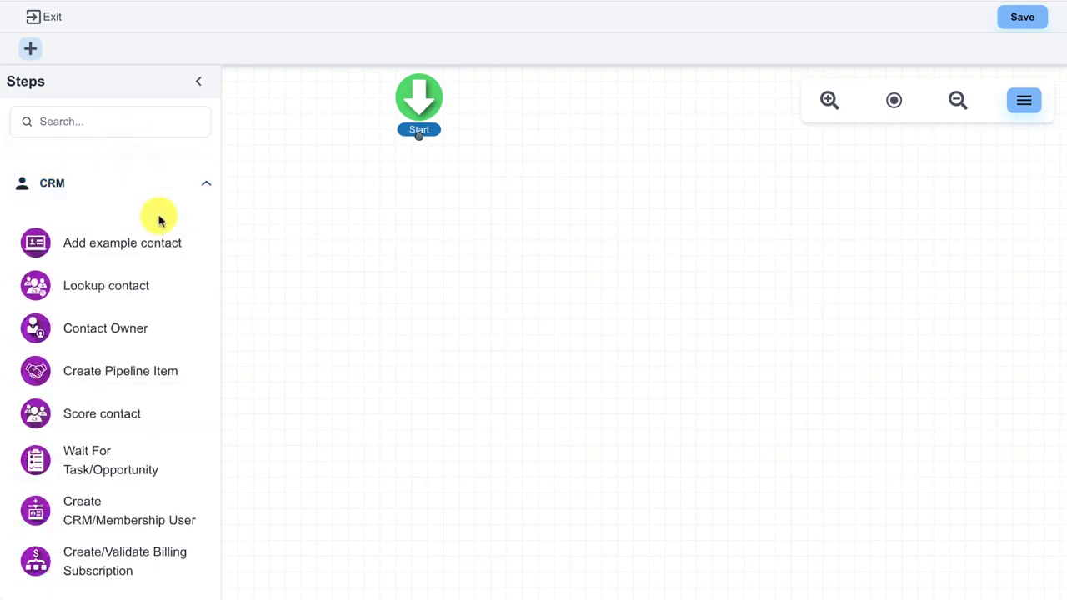
Add a Create CRM/Membership User step limited to the memberstest site.
scroll(167, 248, "down", 2)
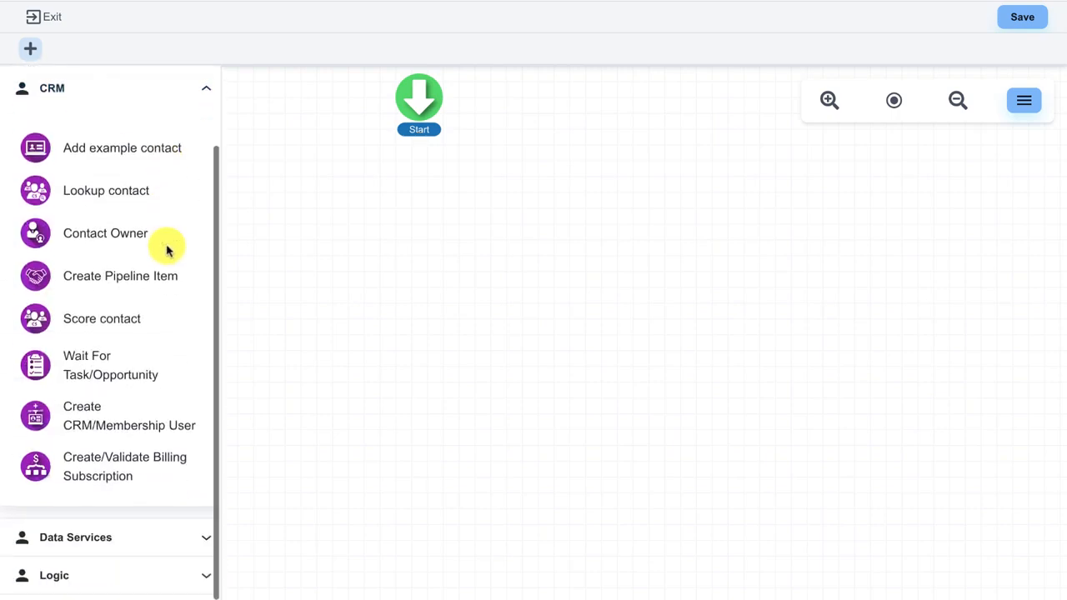
left_click_drag(102, 422, 409, 212)
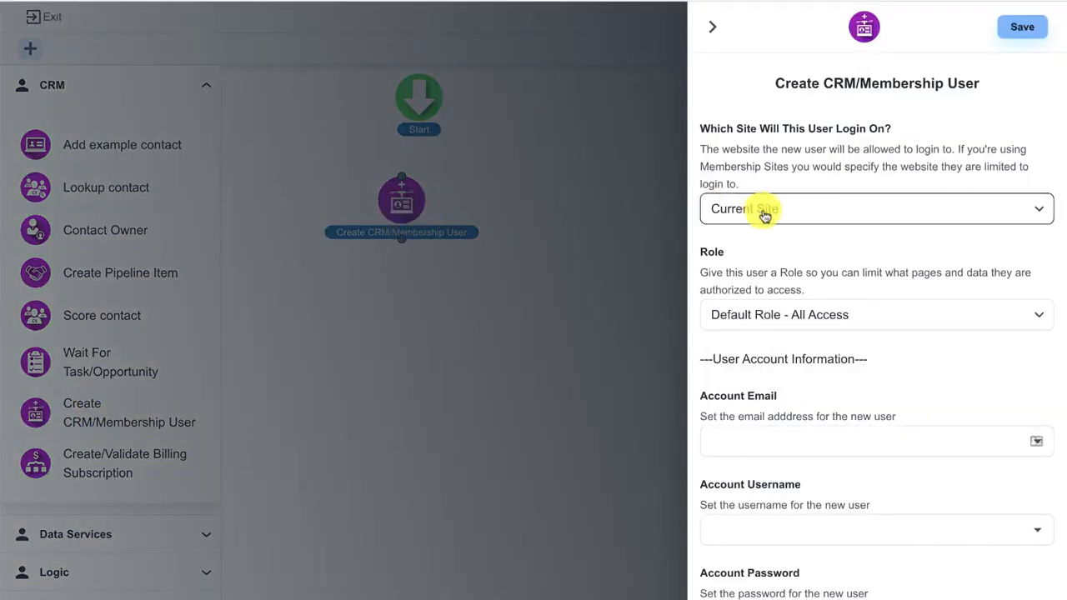
left_click(734, 215)
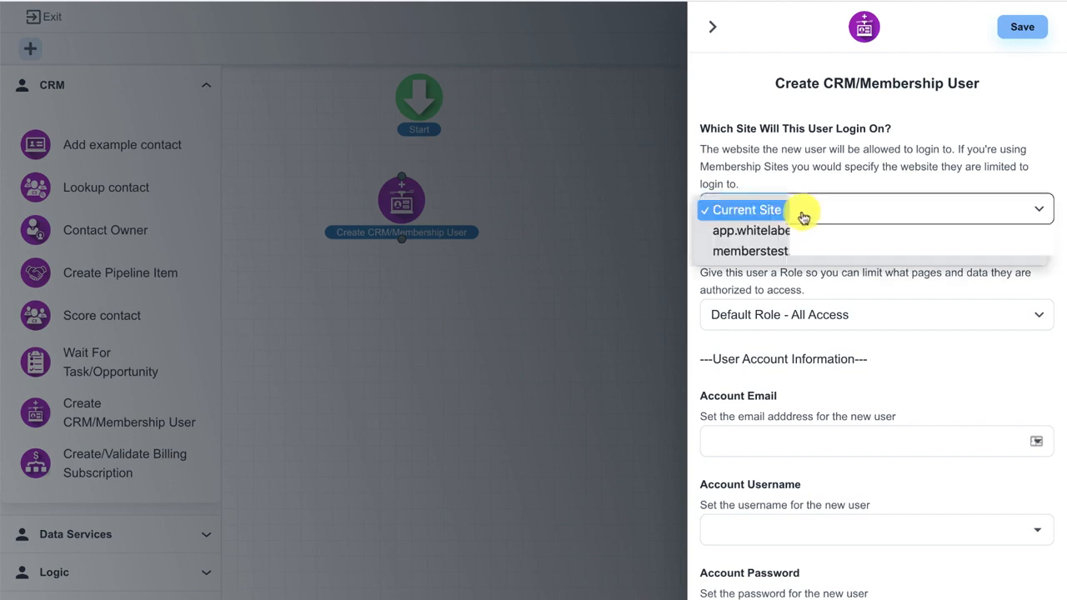
left_click(807, 252)
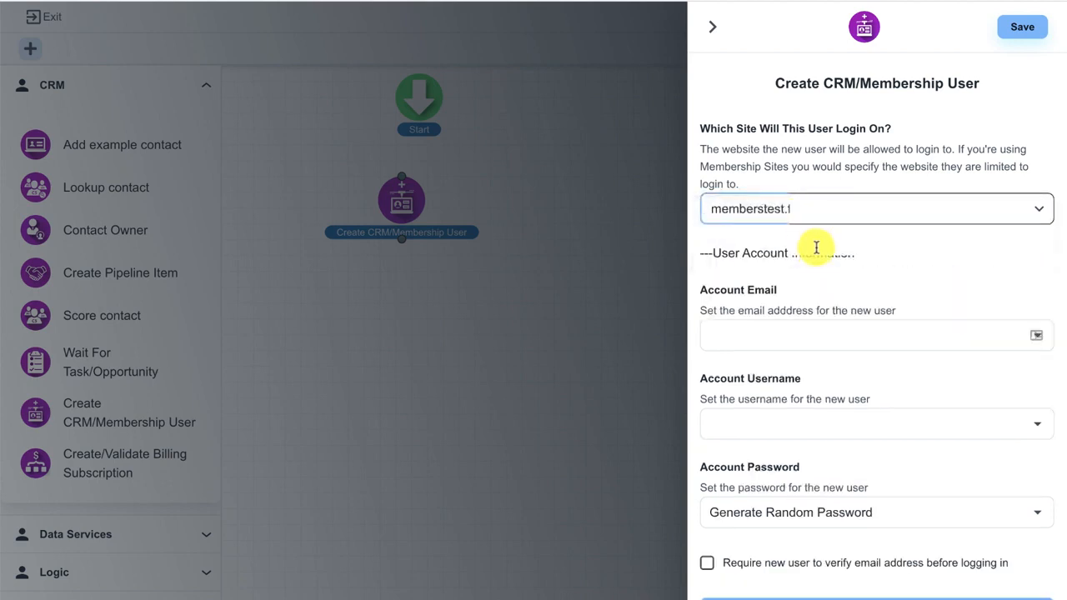
Map the contact's Email field to both the account email and the username.
scroll(820, 246, "down", 1)
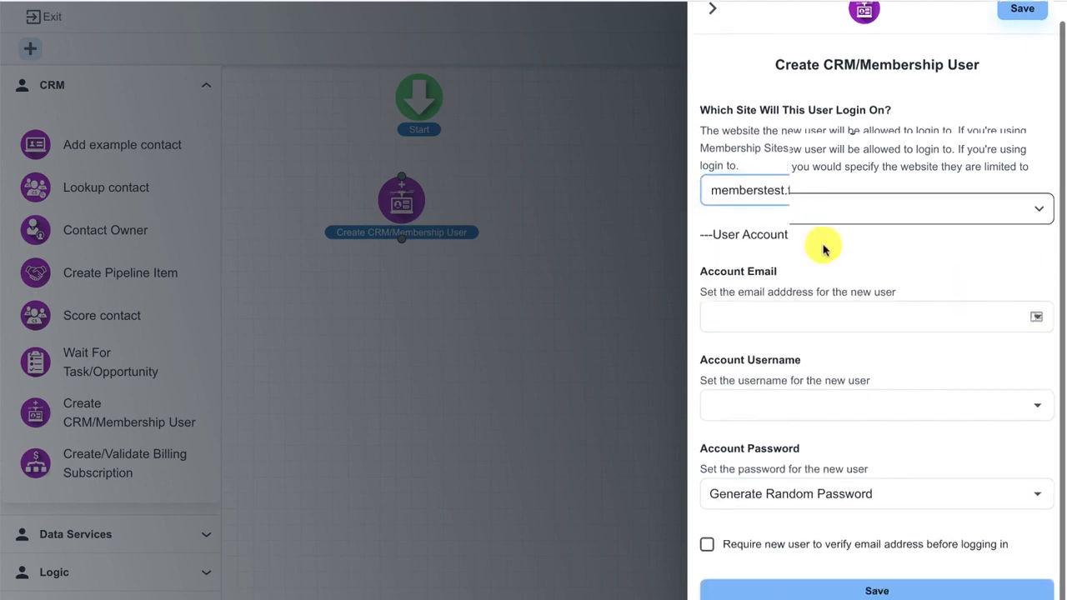
left_click(779, 304)
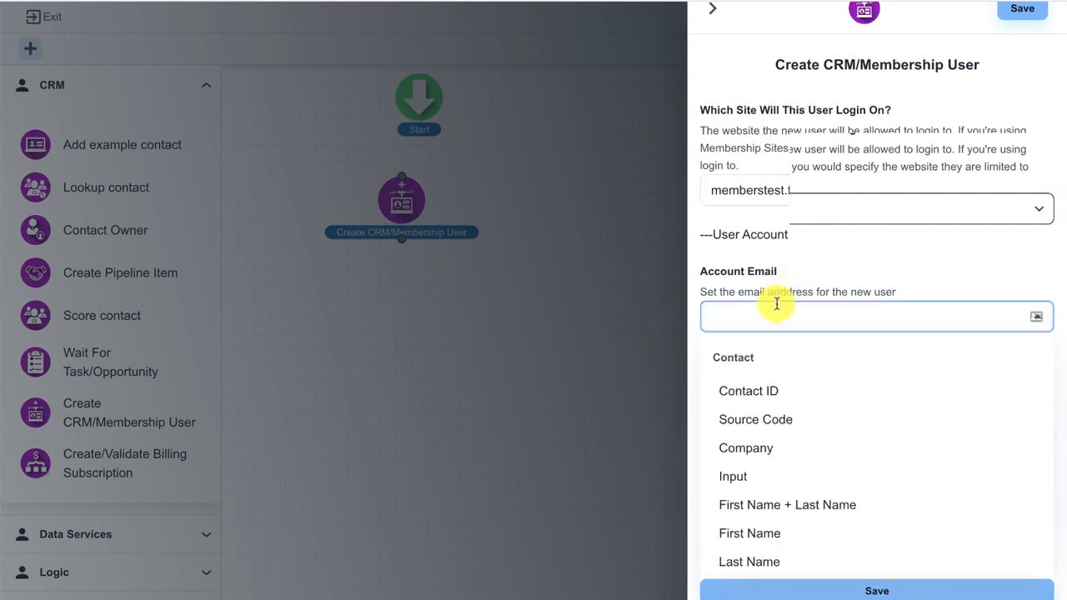
scroll(738, 393, "down", 4)
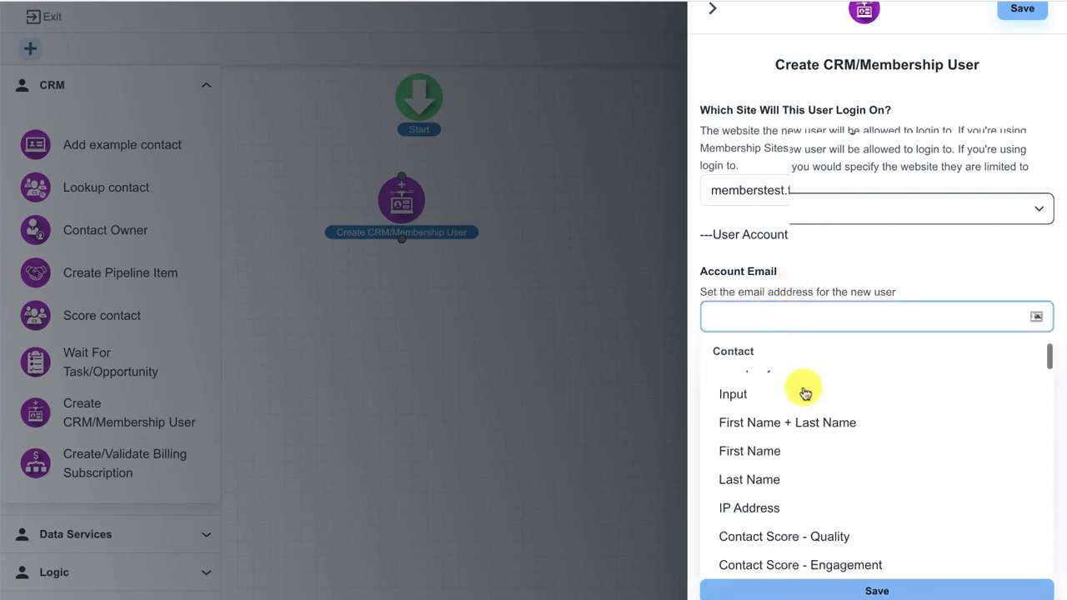
left_click(764, 503)
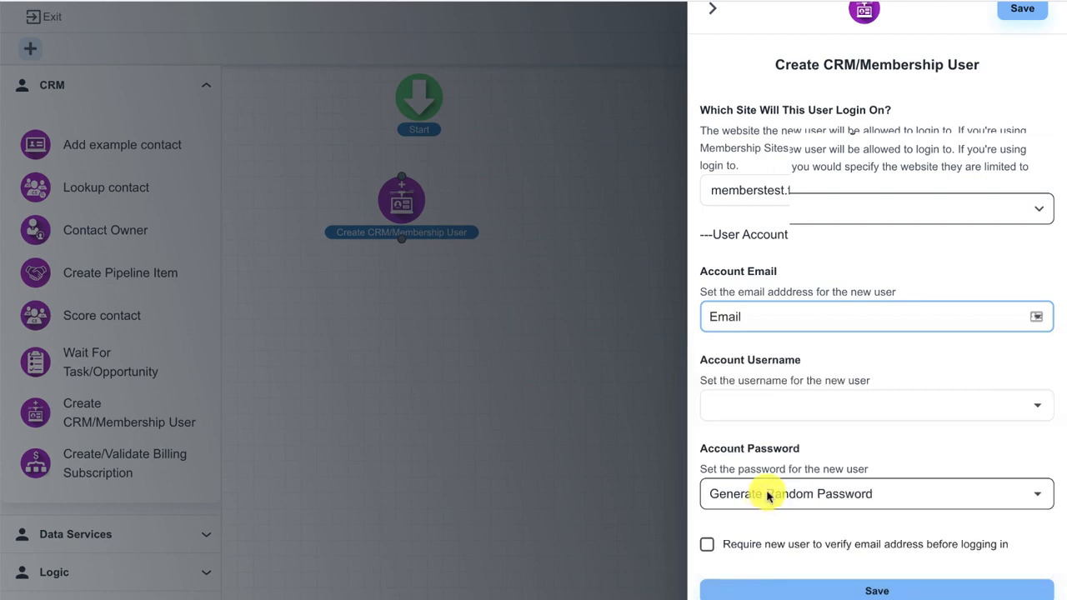
left_click(789, 406)
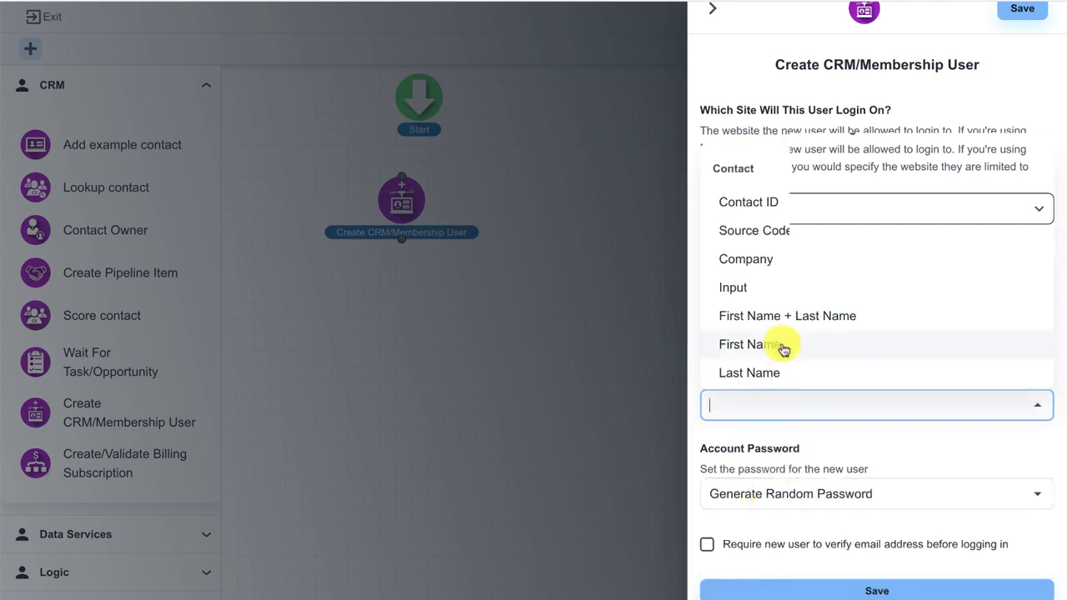
scroll(781, 298, "down", 3)
scroll(767, 316, "down", 1)
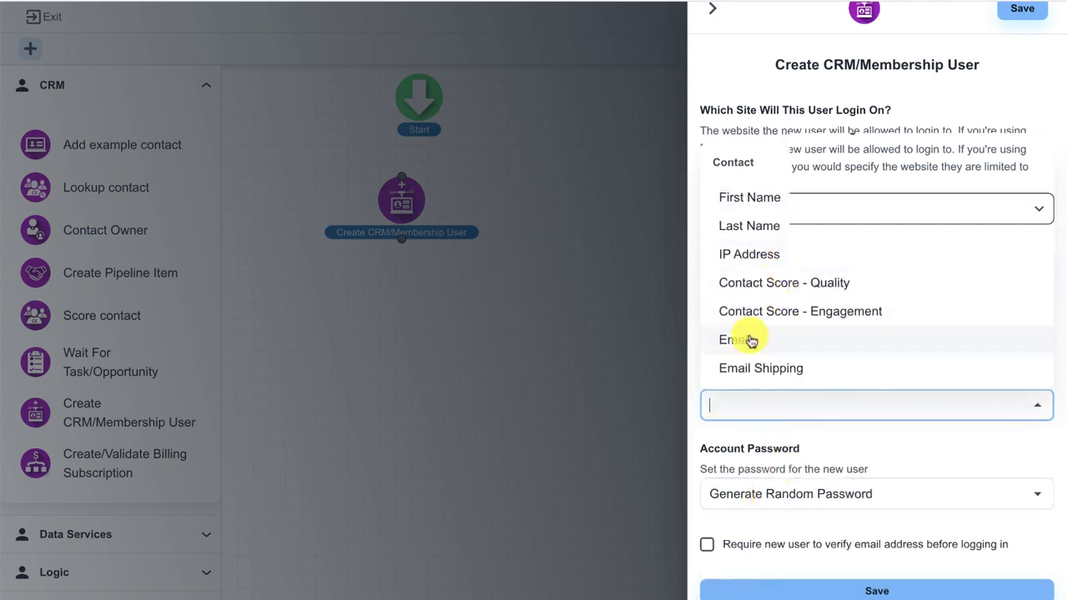
left_click(745, 340)
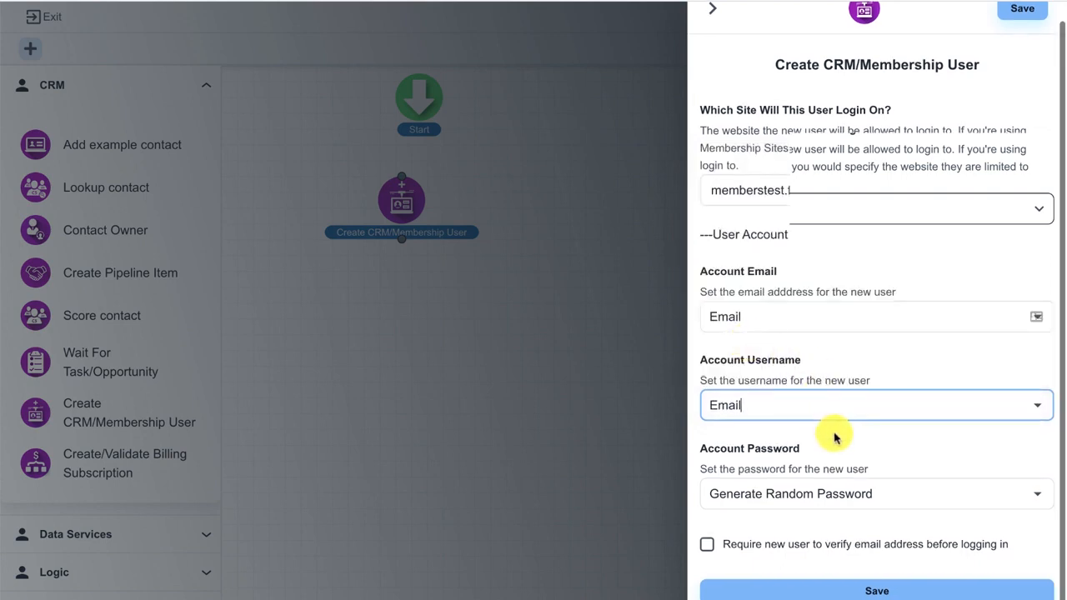
Set the password option to Generate Random Password and save the step.
left_click(794, 492)
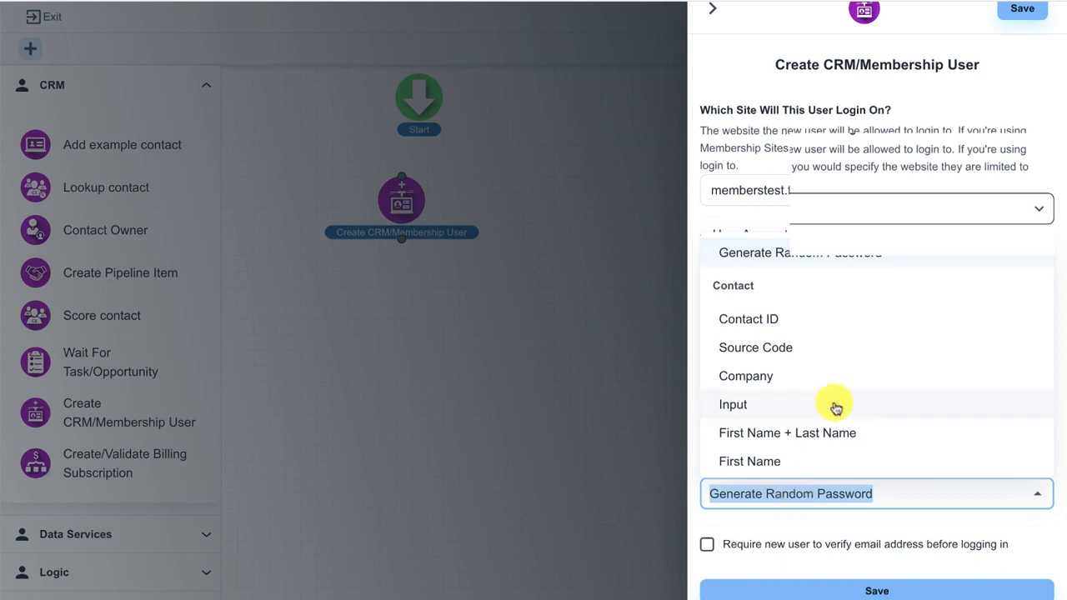
scroll(833, 406, "down", 5)
scroll(834, 407, "down", 15)
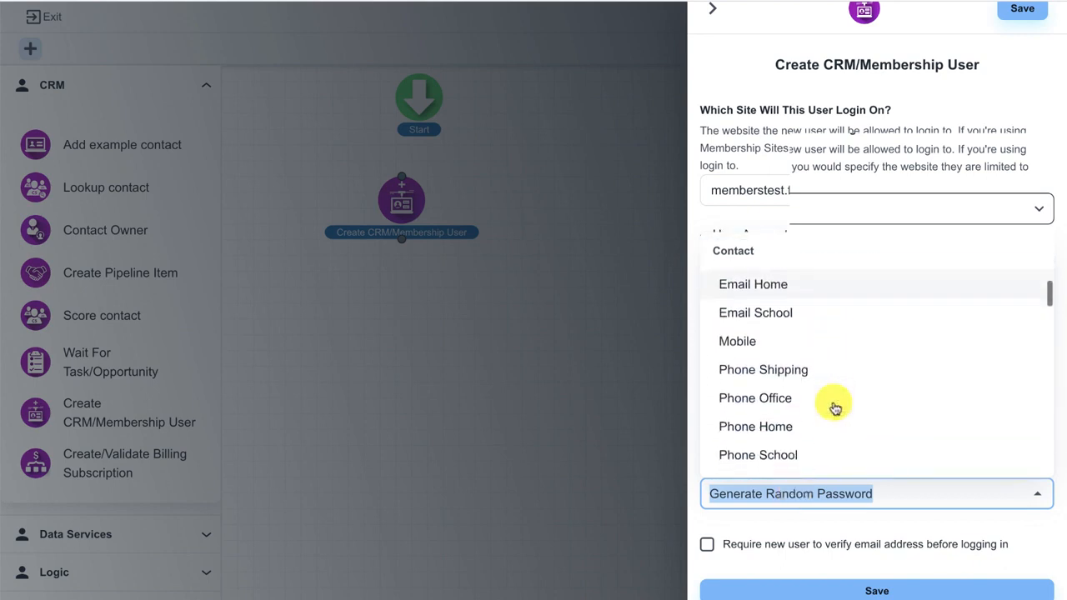
scroll(835, 408, "down", 10)
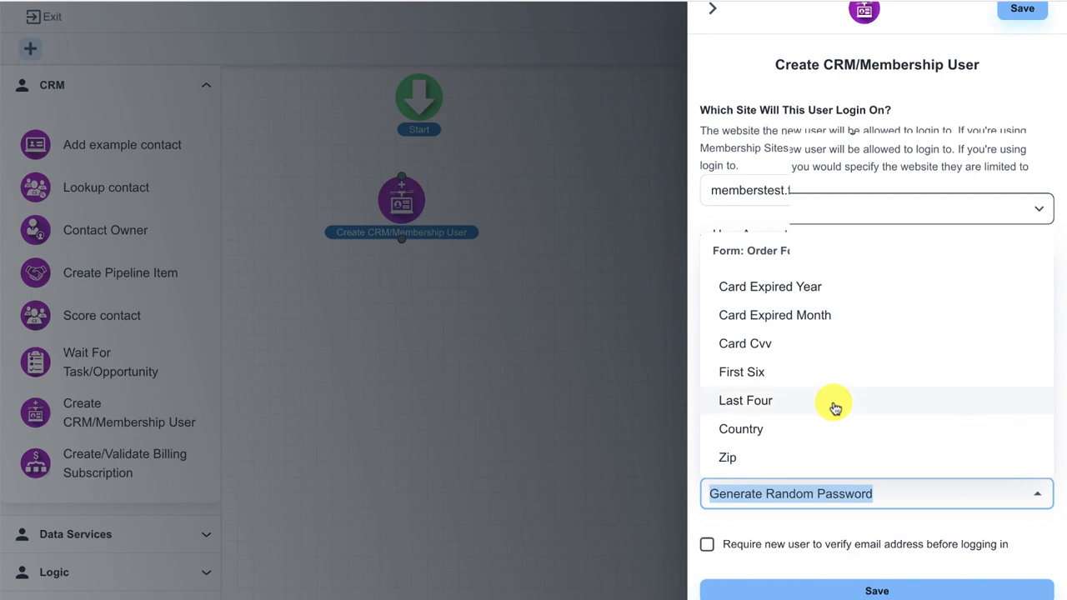
type("pas")
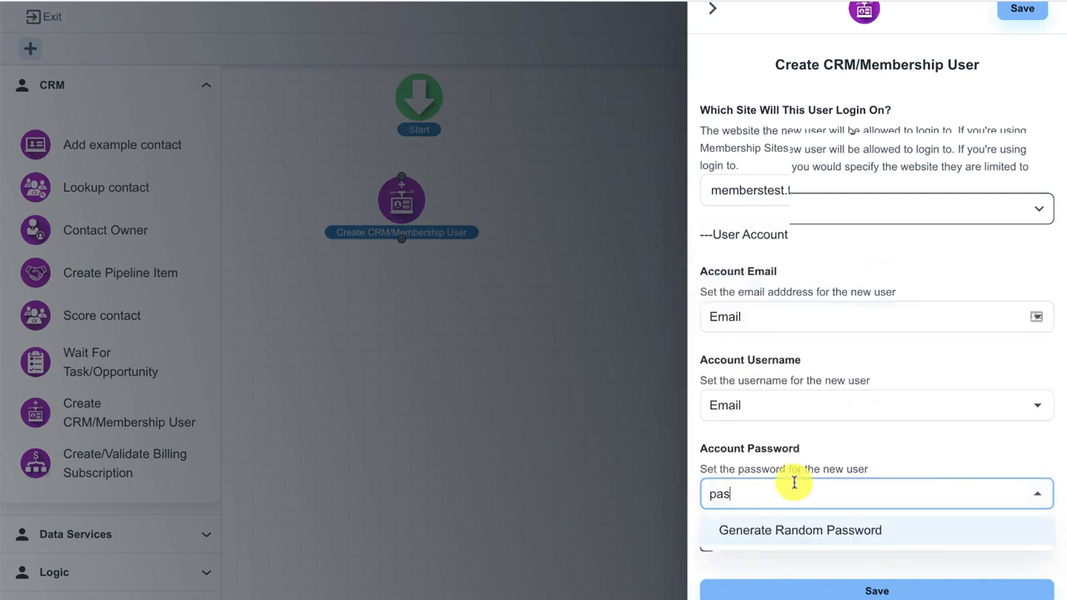
left_click(769, 530)
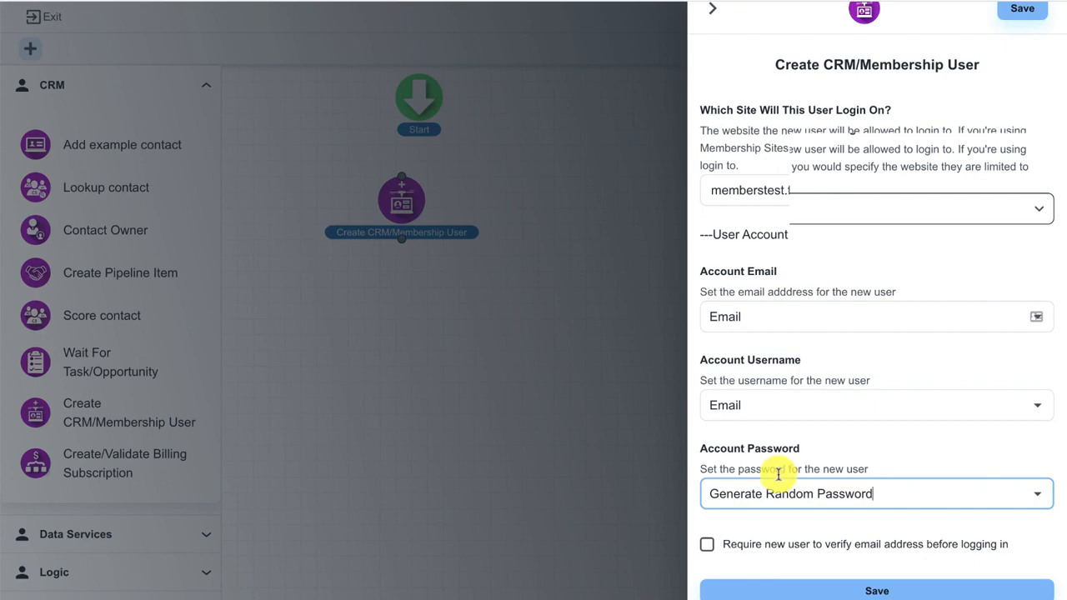
left_click(825, 589)
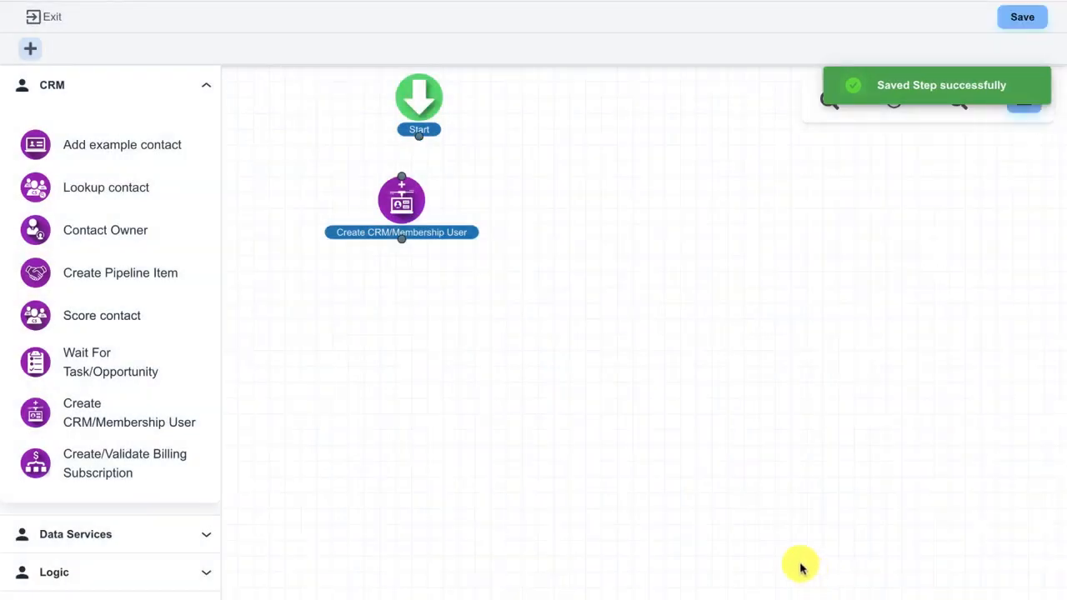
Place the membership-user step below Start and connect Start's output to it.
left_click_drag(408, 207, 426, 214)
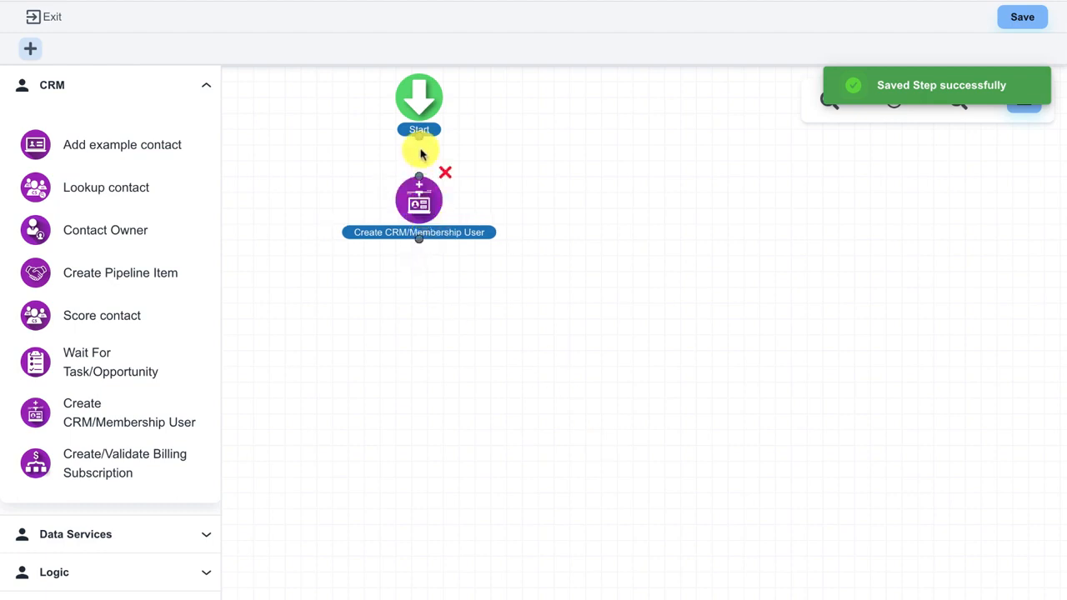
left_click_drag(420, 138, 419, 222)
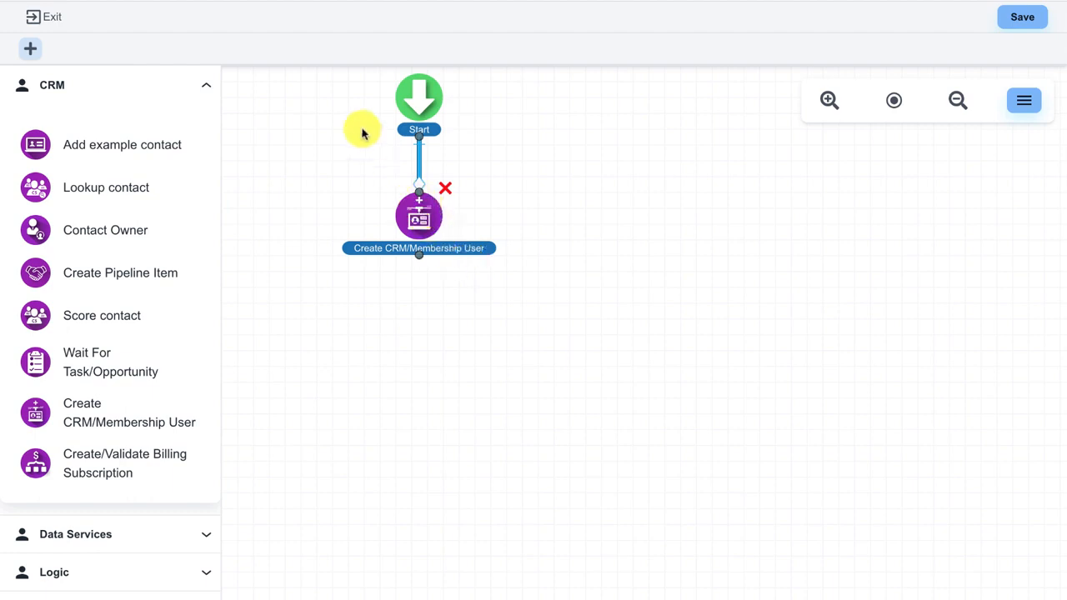
scroll(340, 108, "down", 1)
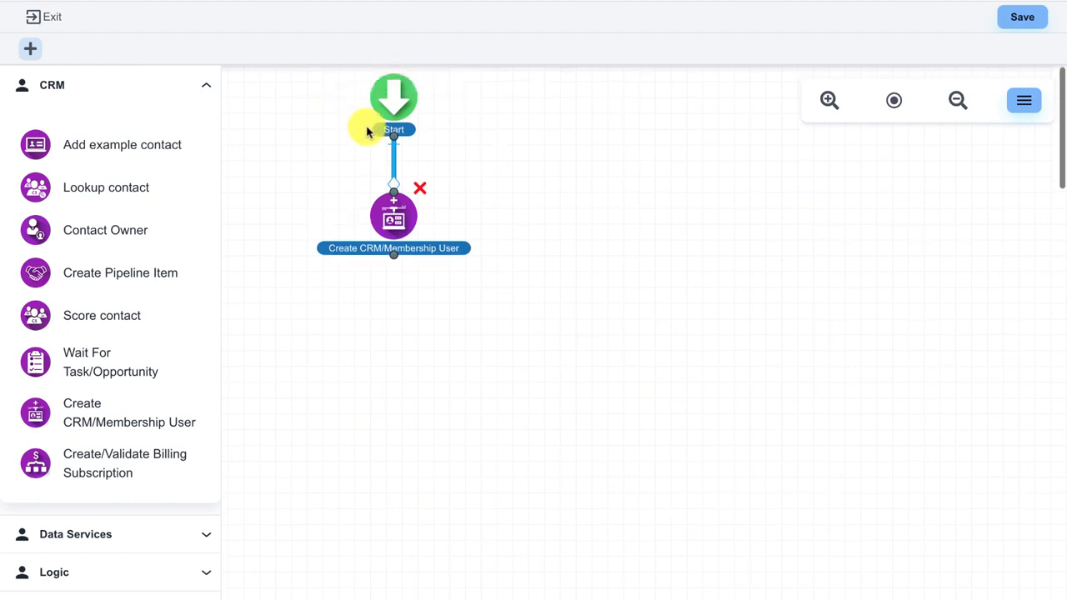